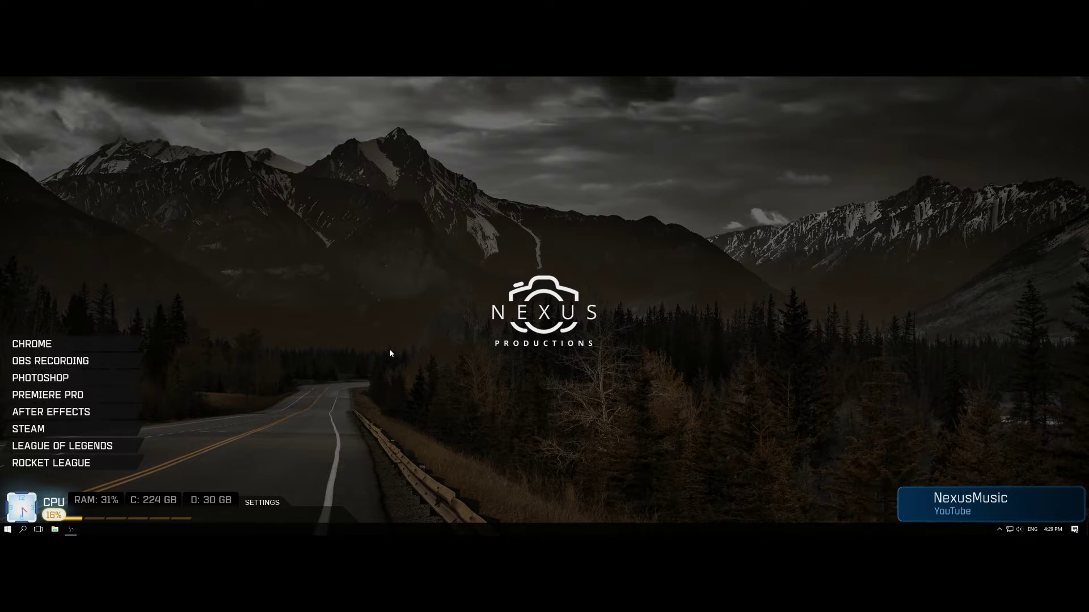
Step: Launch CyberLink PowerDirector 15 from the Windows Start menu's Most used list
left_click(8, 529)
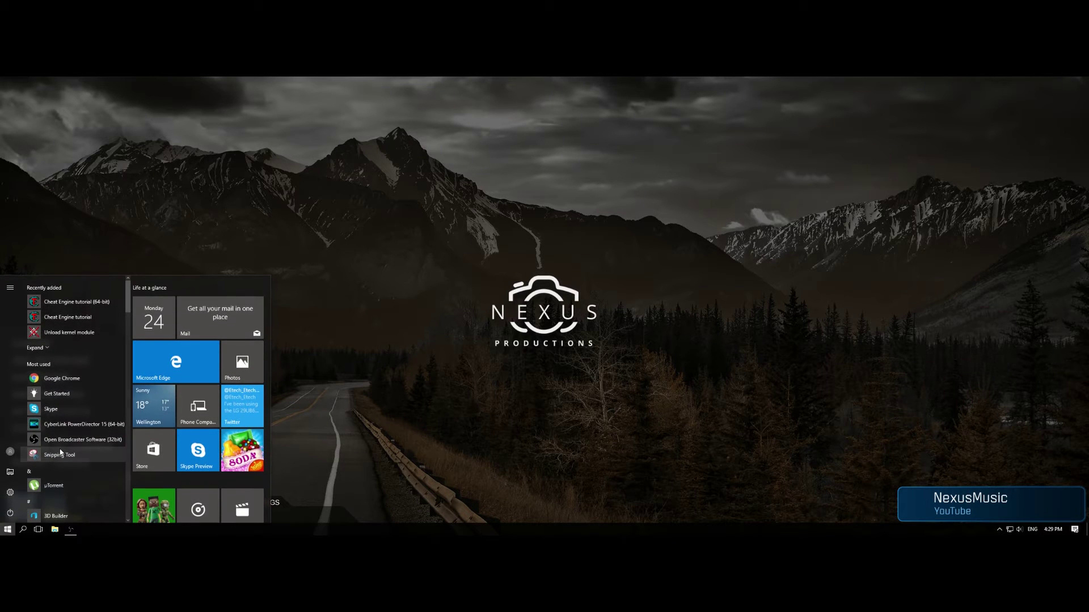
left_click(59, 440)
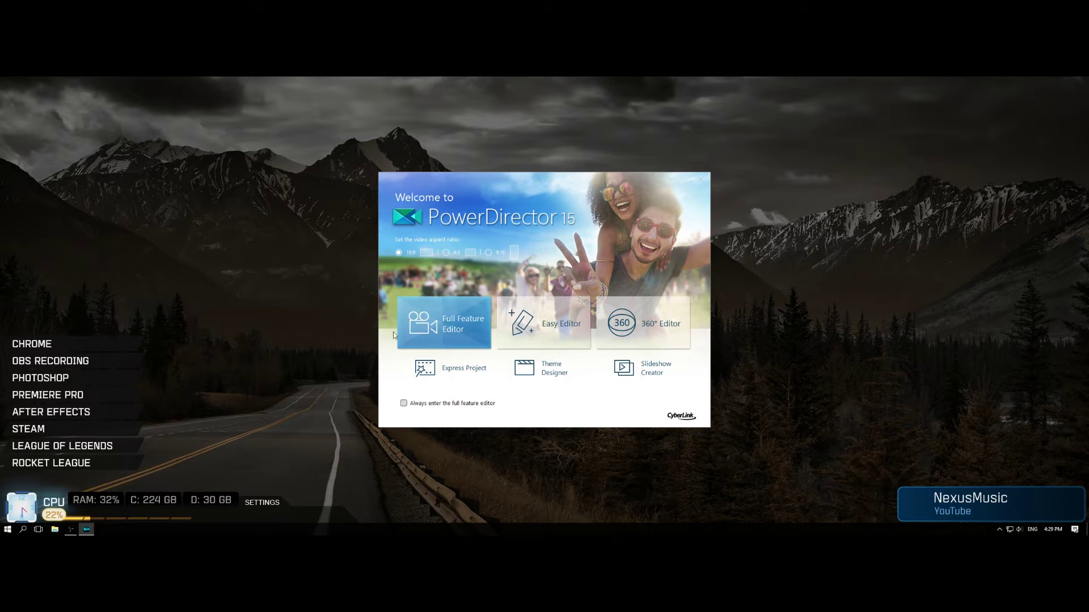
Step: Choose Full Feature Editor on the welcome screen to start a new untitled project
left_click(419, 329)
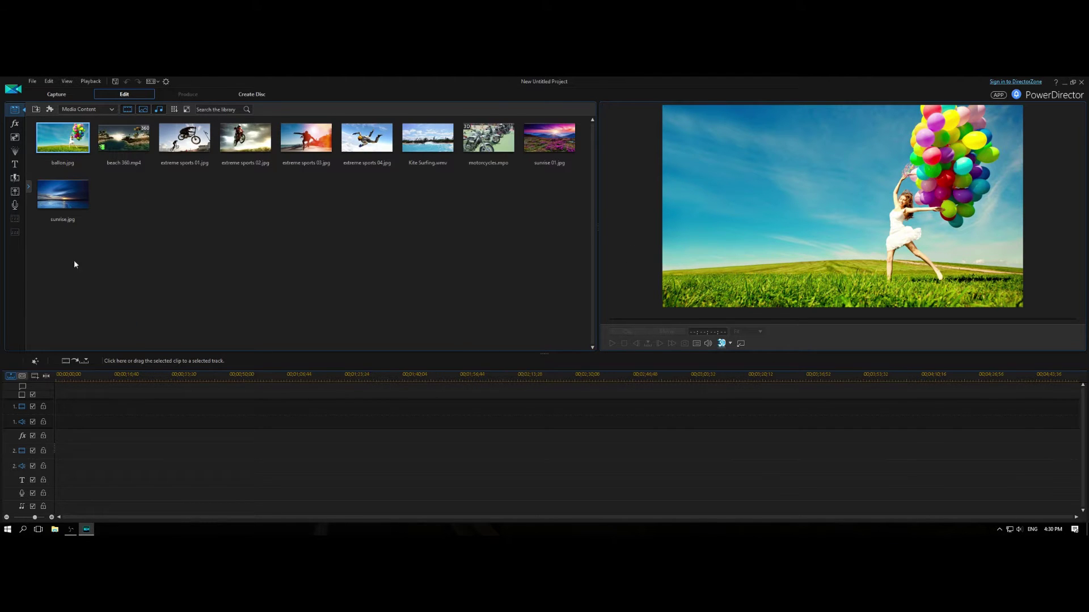
Step: Select all sample photos and videos in the media library and remove them
left_click_drag(61, 250, 575, 122)
right_click(556, 138)
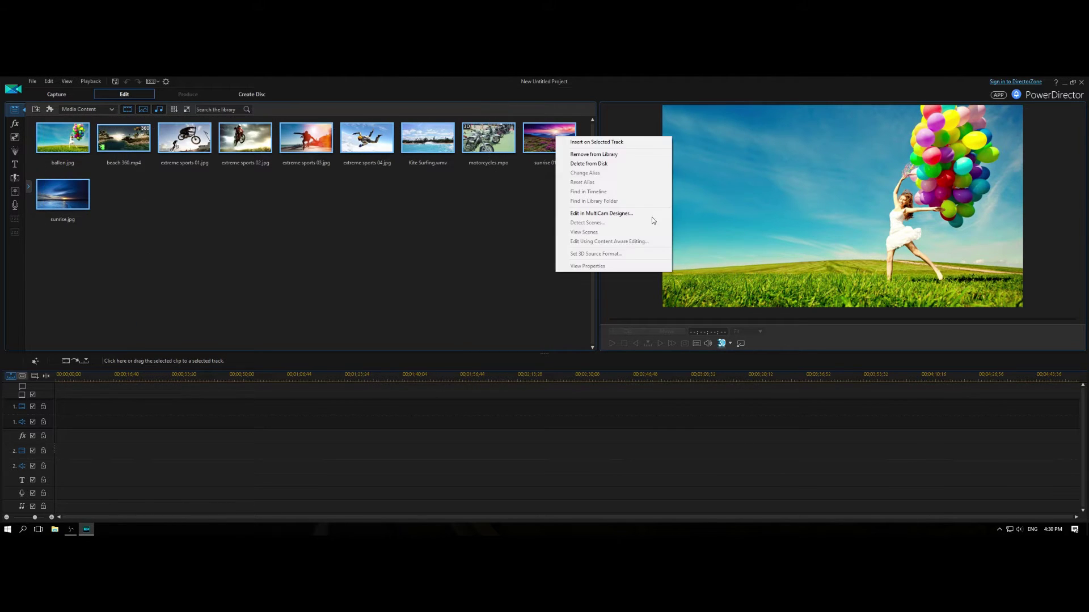
left_click(594, 154)
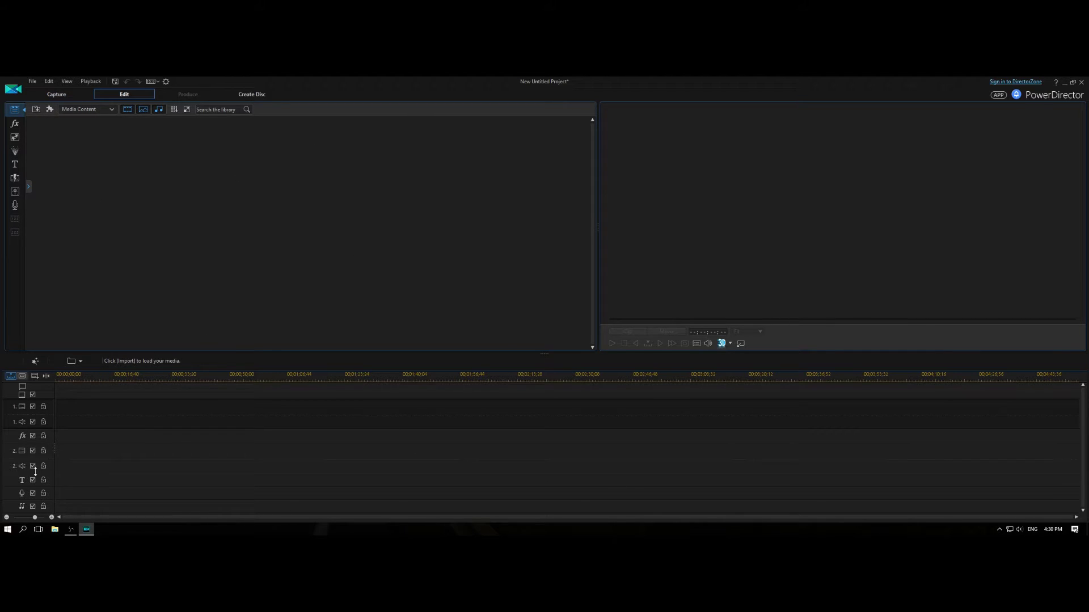
key("super+e")
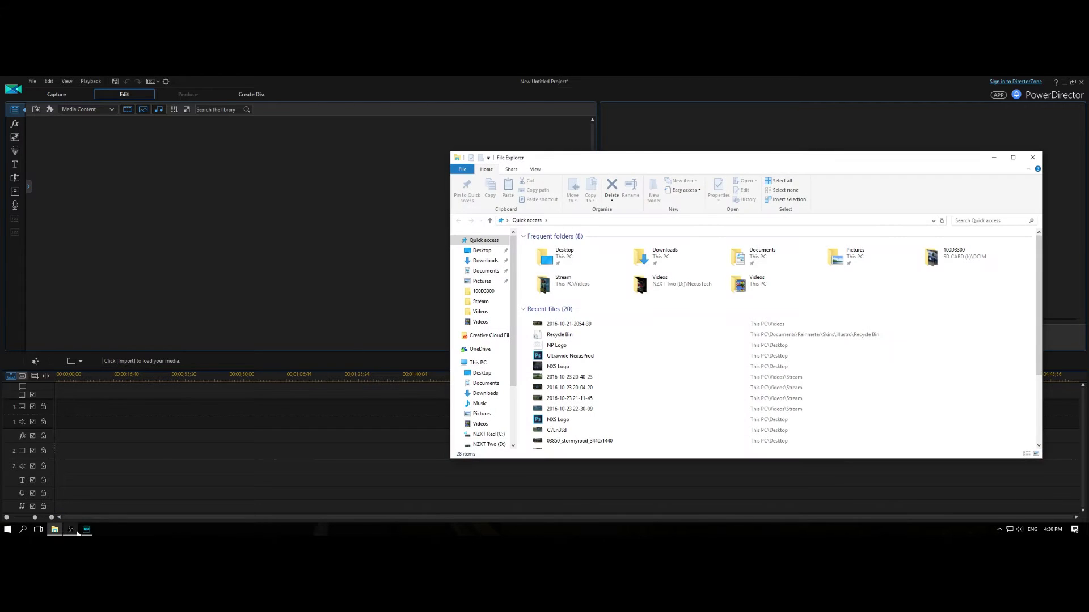
double_click(649, 284)
left_click_drag(639, 347, 380, 312)
key("alt+F4")
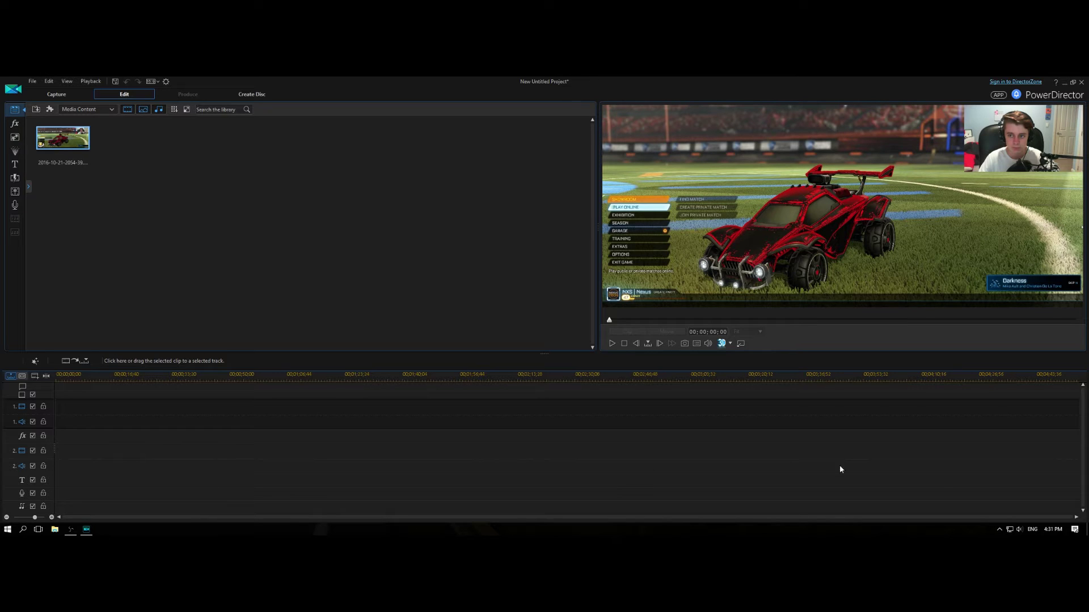
left_click_drag(62, 142, 53, 413)
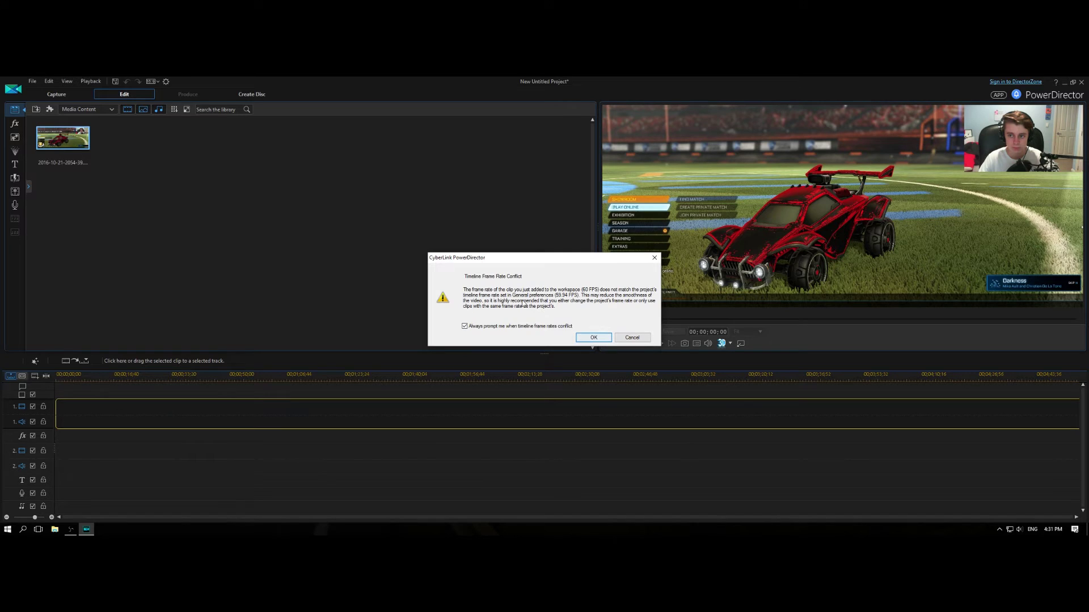
left_click(594, 337)
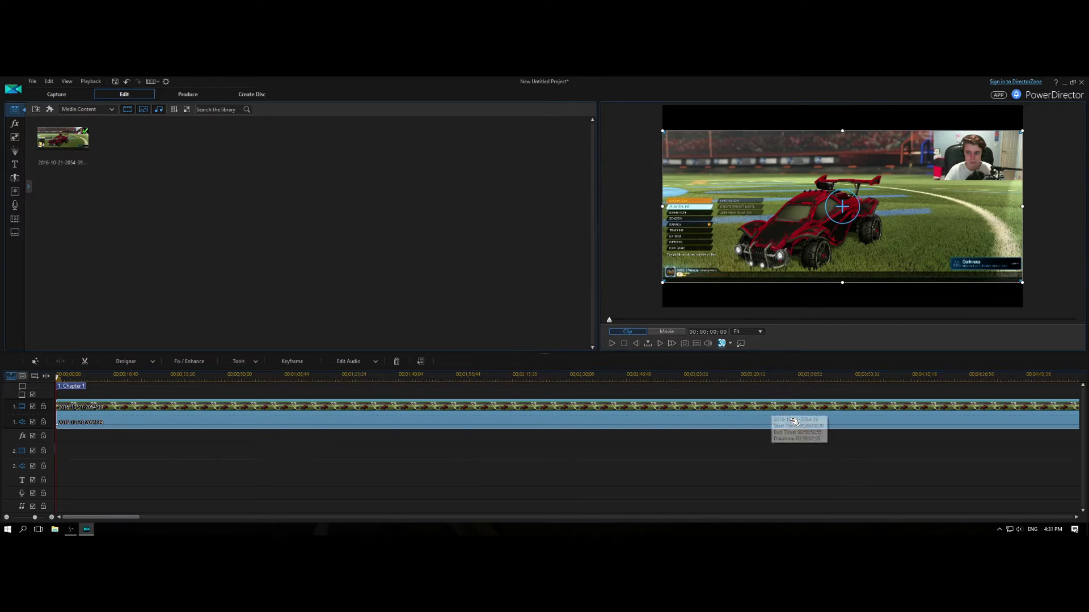
Step: Split the clip at 00;03;05;37, delete the part after it, and zoom the timeline out
left_click(690, 377)
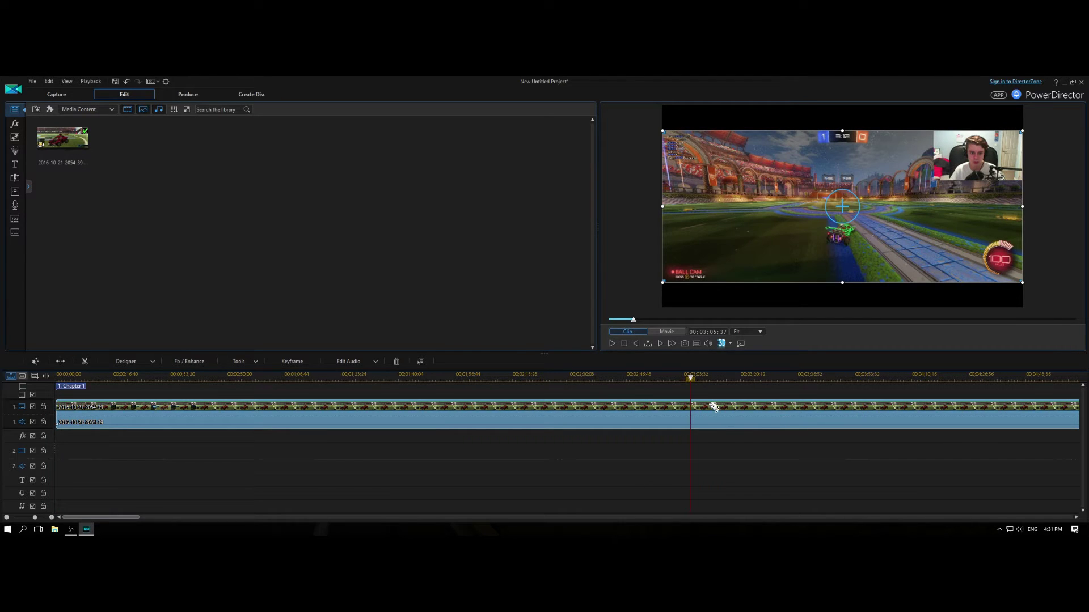
key("ctrl+t")
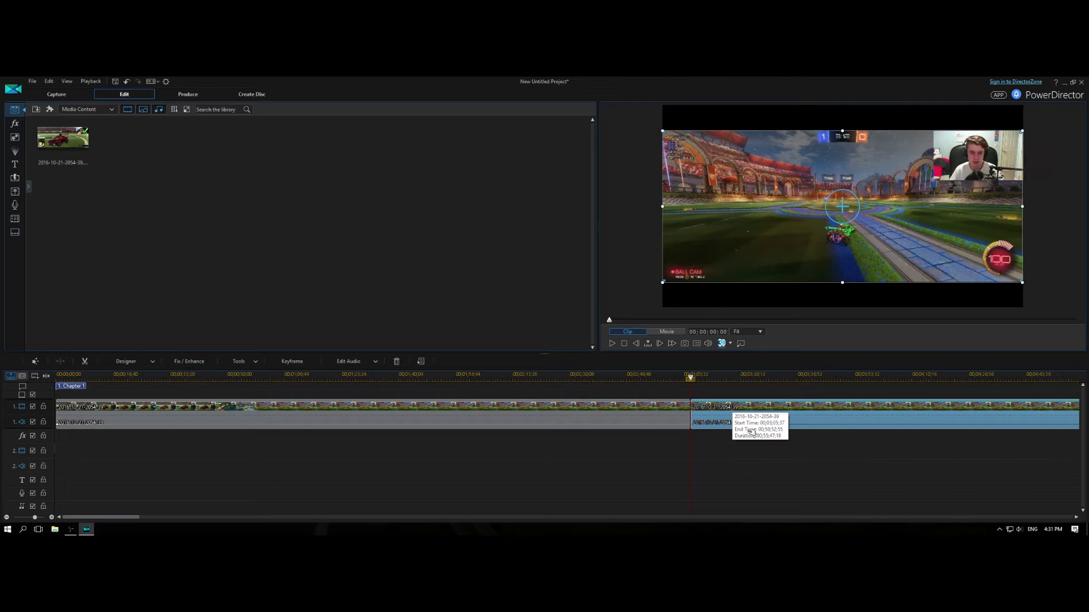
key("Delete")
left_click_drag(523, 384, 348, 533)
left_click_drag(287, 517, 71, 517)
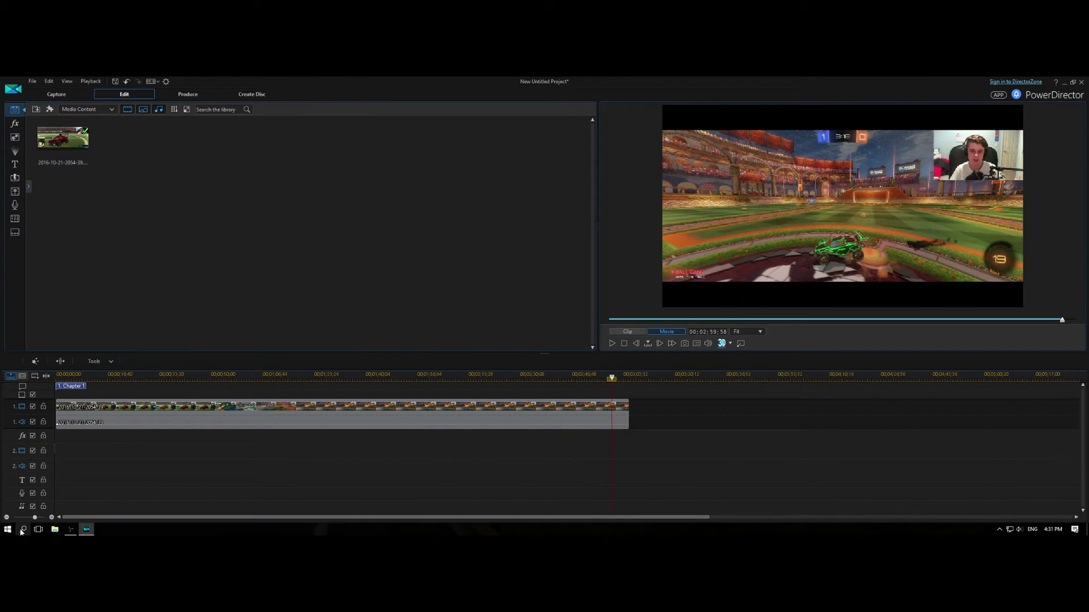
left_click(59, 376)
left_click(57, 376)
left_click(612, 343)
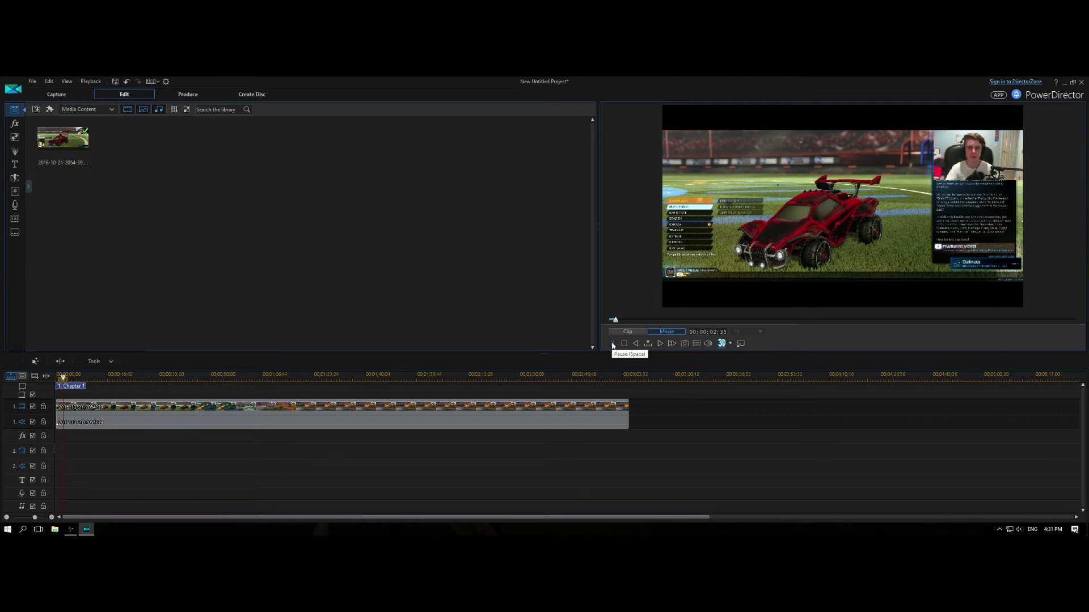
left_click(612, 344)
left_click(695, 344)
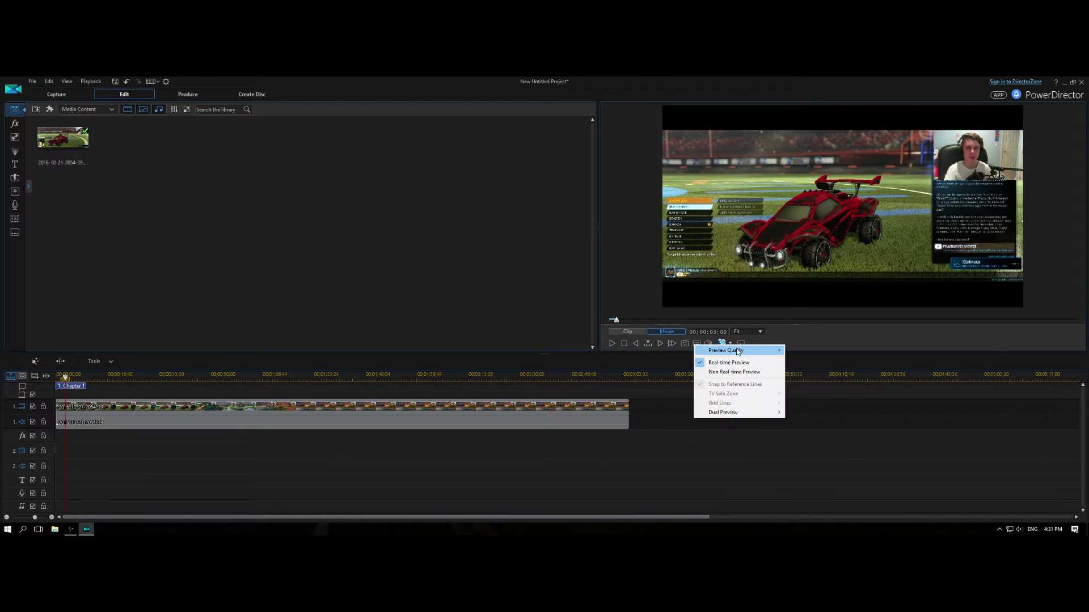
mouse_move(726, 350)
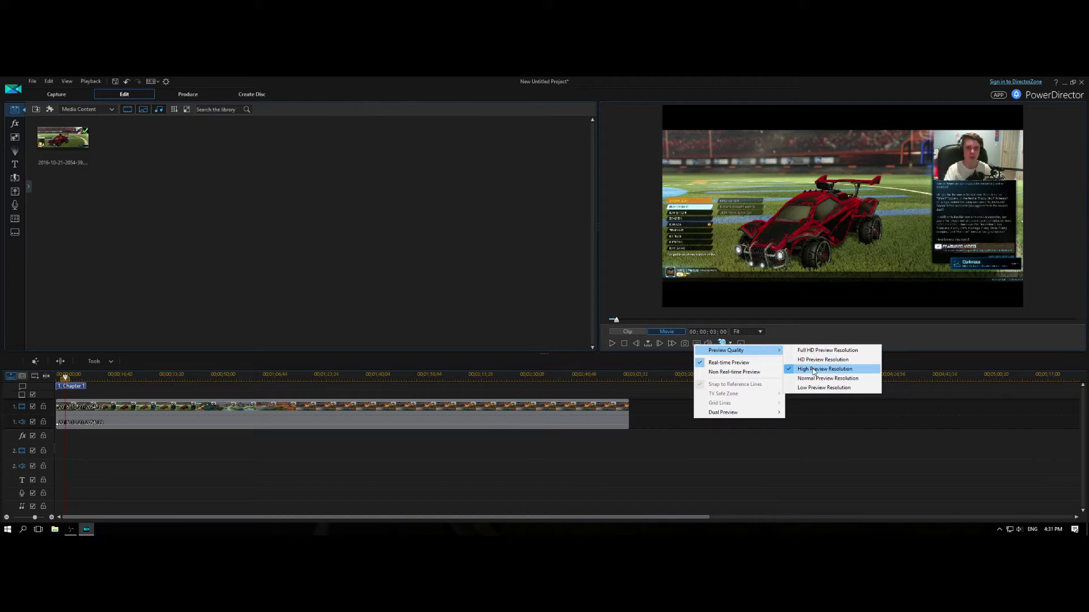
left_click(612, 343)
left_click(611, 343)
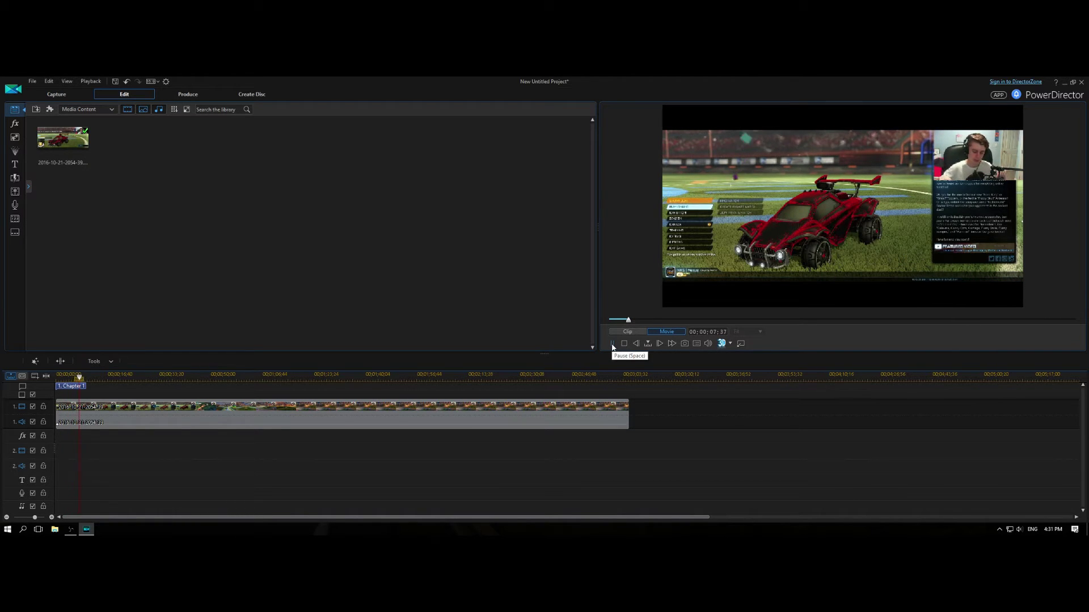
Step: Split the gameplay clip at about 8 seconds
left_click(612, 344)
left_click(167, 423)
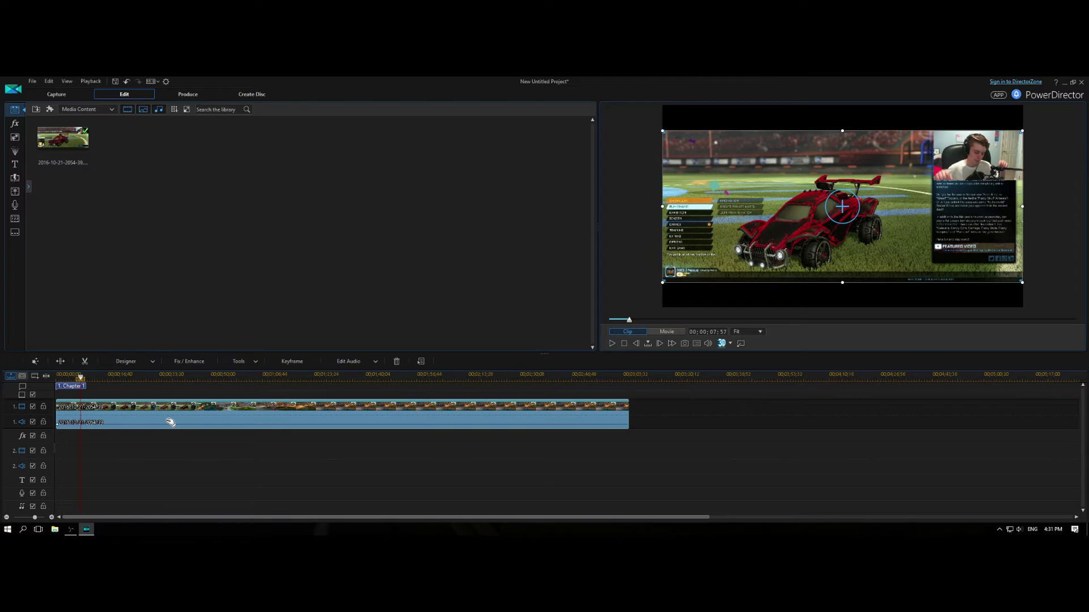
key("ctrl+t")
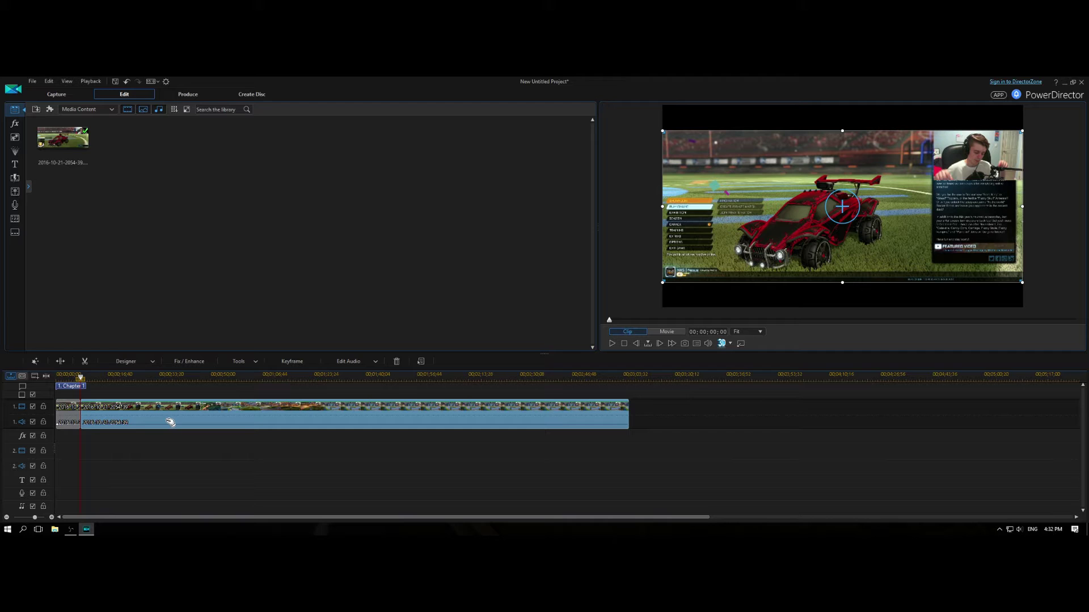
Step: Find the 49-second mark by playing the footage and split the clip there
left_click(97, 377)
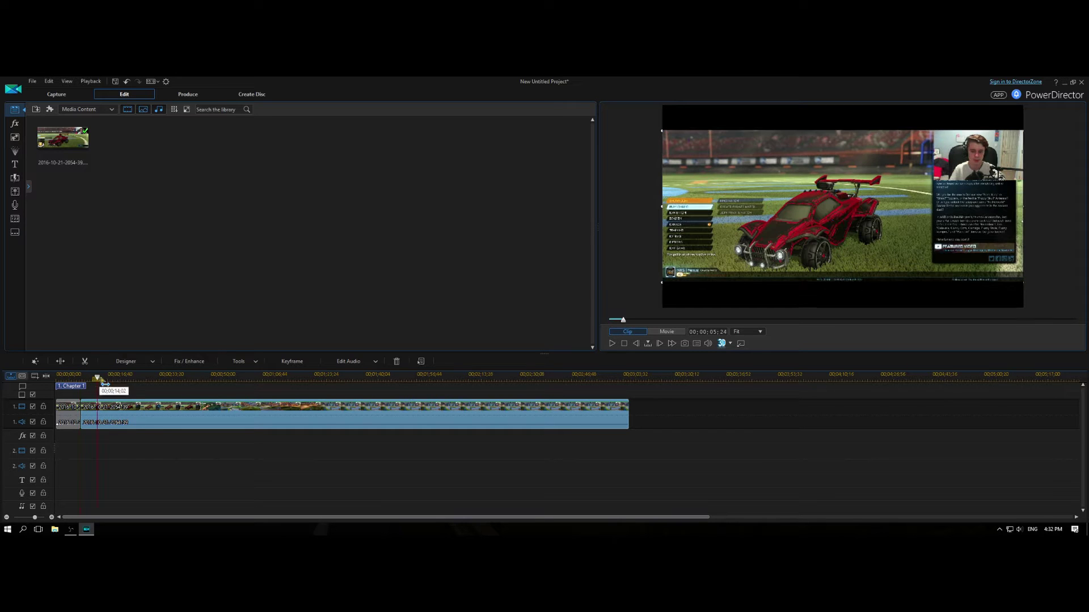
left_click(114, 376)
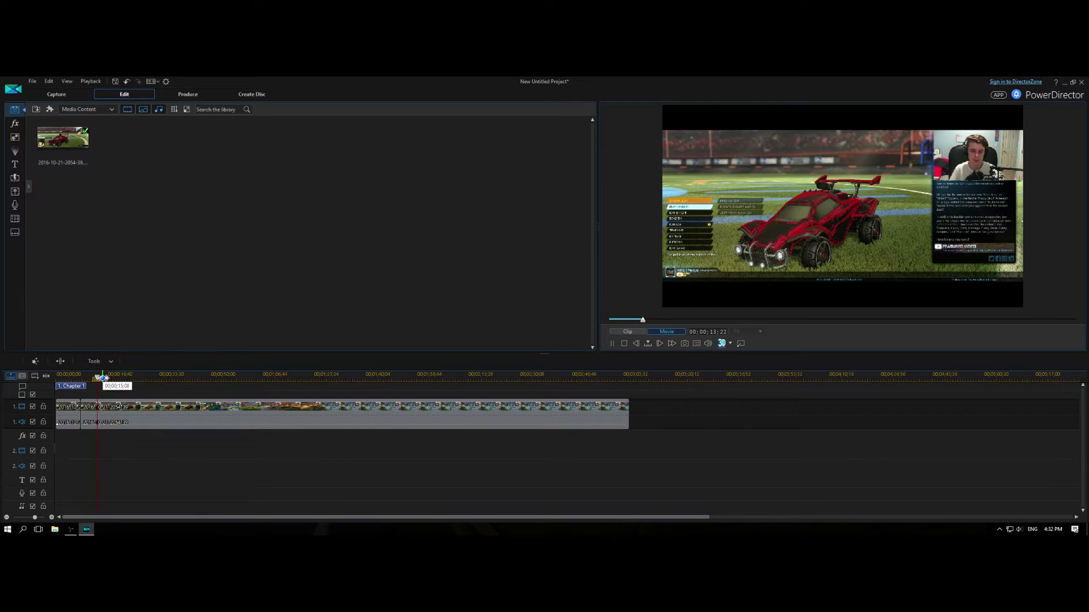
left_click(191, 378)
key("space")
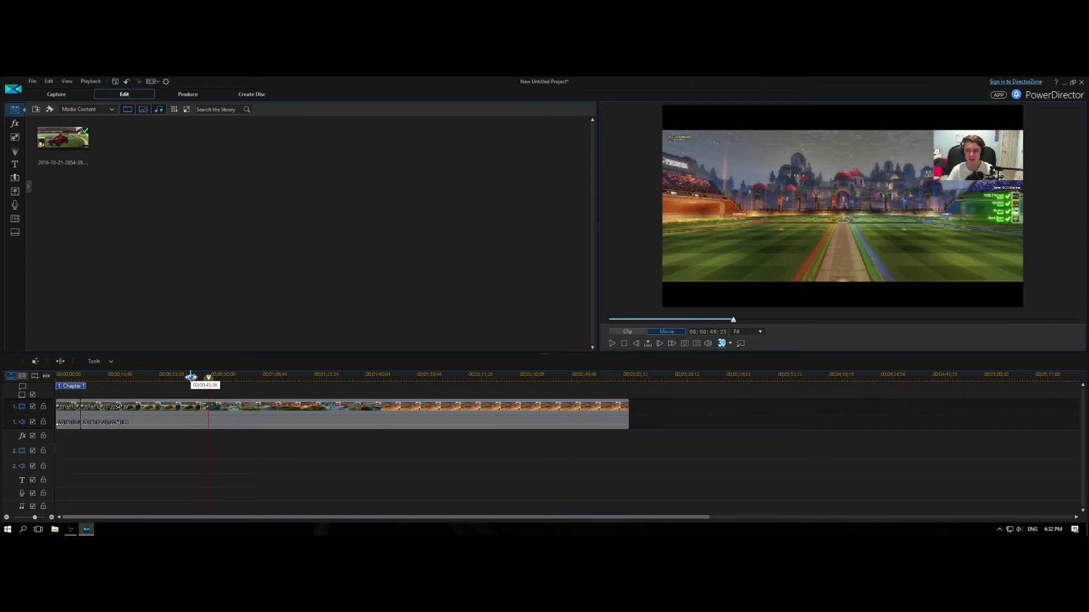
key("space")
left_click(199, 420)
key("ctrl+t")
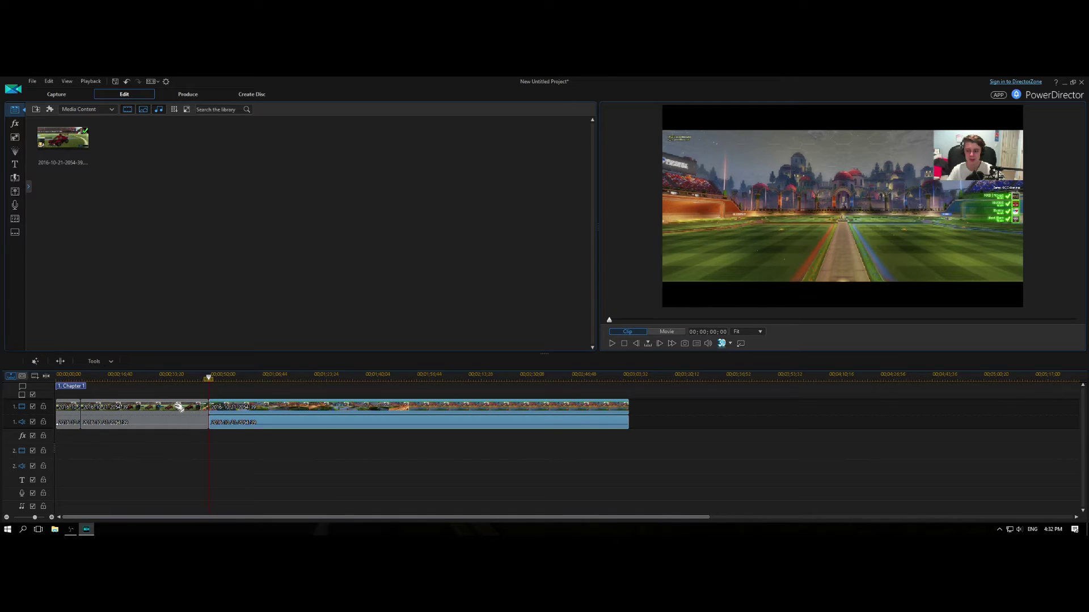
Step: Delete the section between the two cuts using Remove and Fill Gap
left_click(181, 409)
key("Delete")
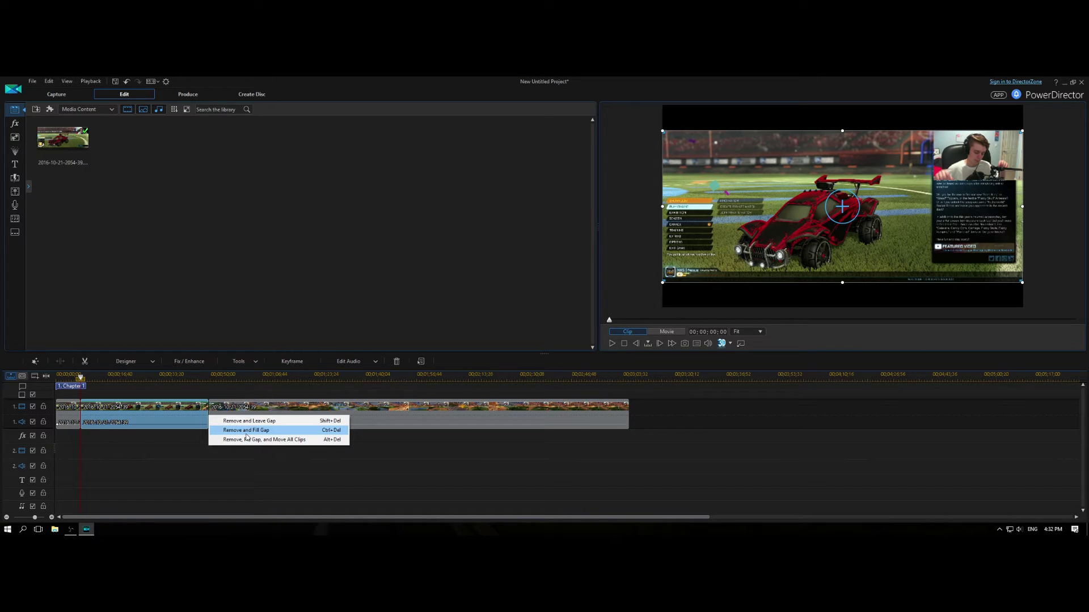
left_click(246, 432)
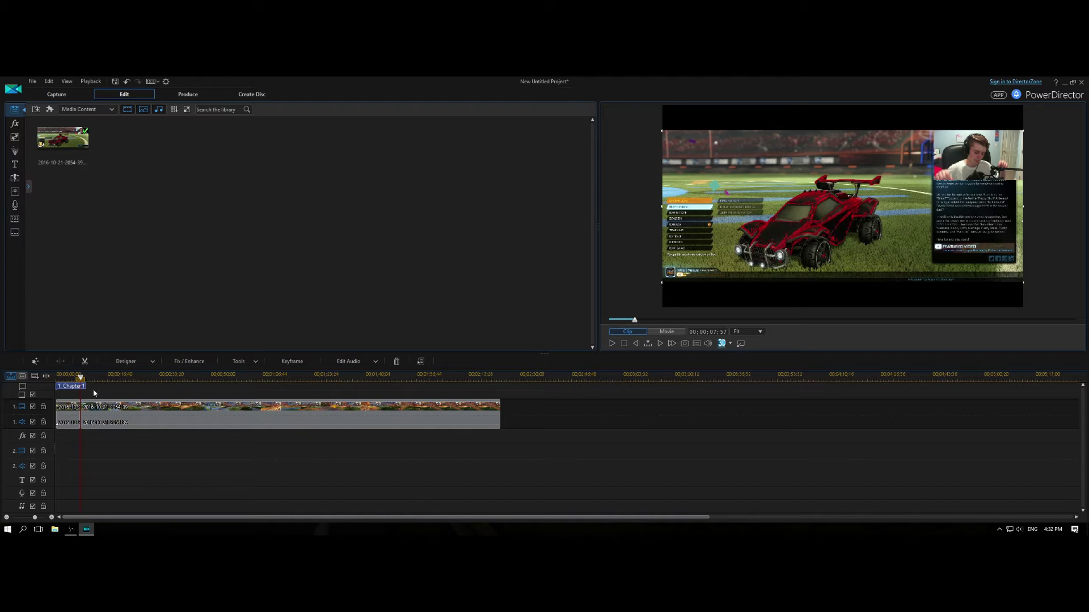
left_click(334, 466)
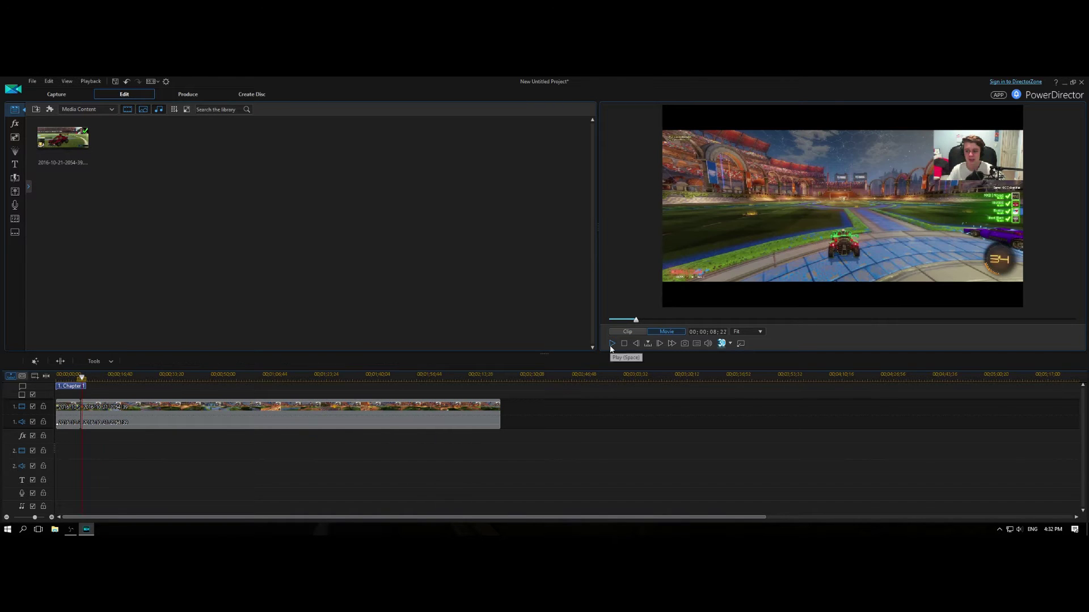
Step: Review the footage and split the gameplay clip at the playhead, near 00:00:07:57
left_click(92, 376)
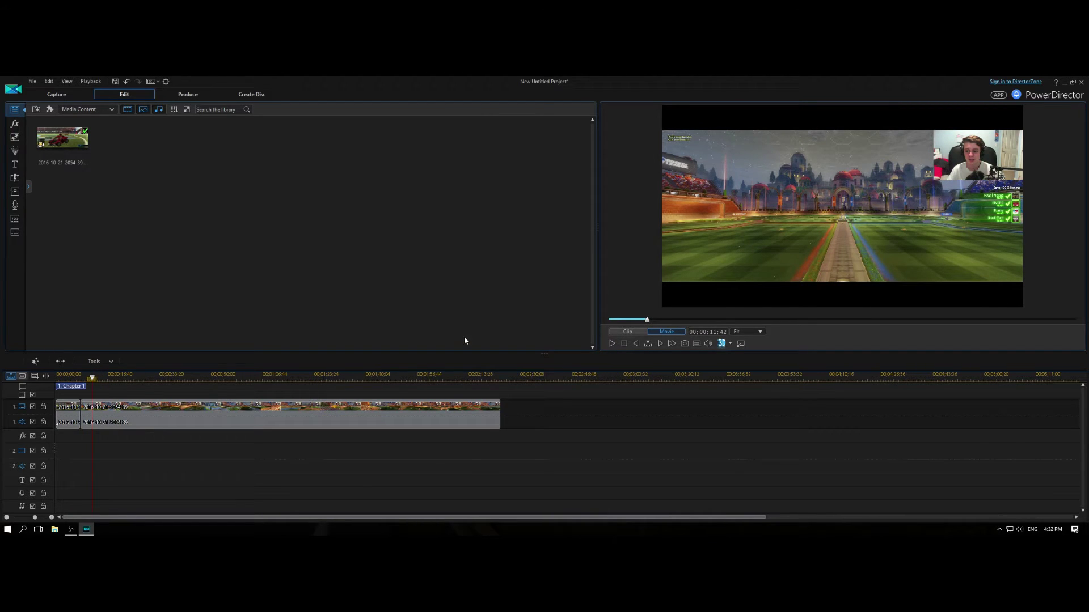
left_click(612, 343)
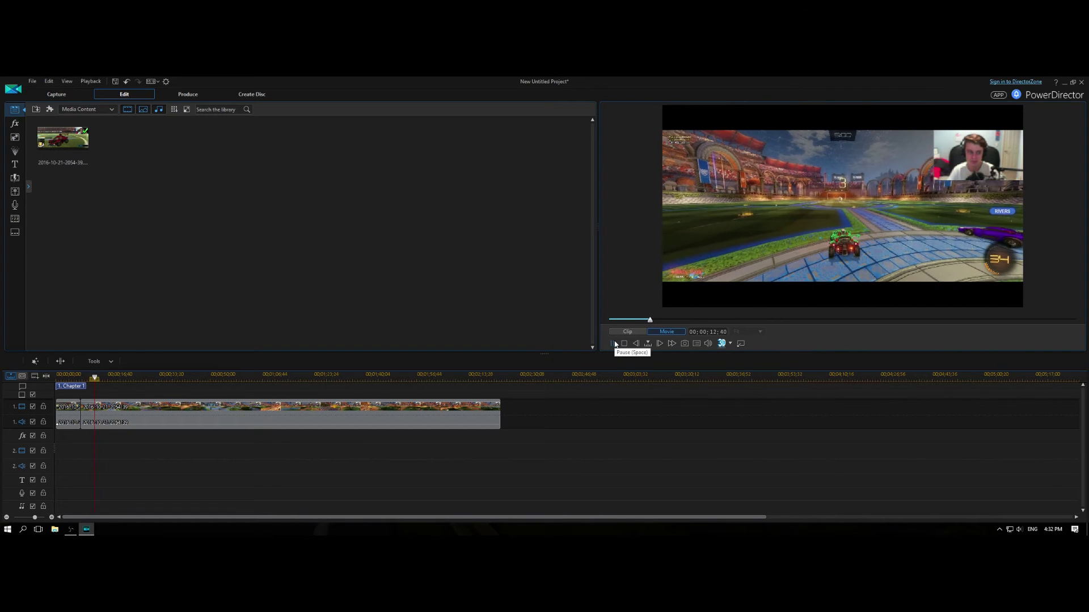
left_click(615, 344)
left_click(119, 412)
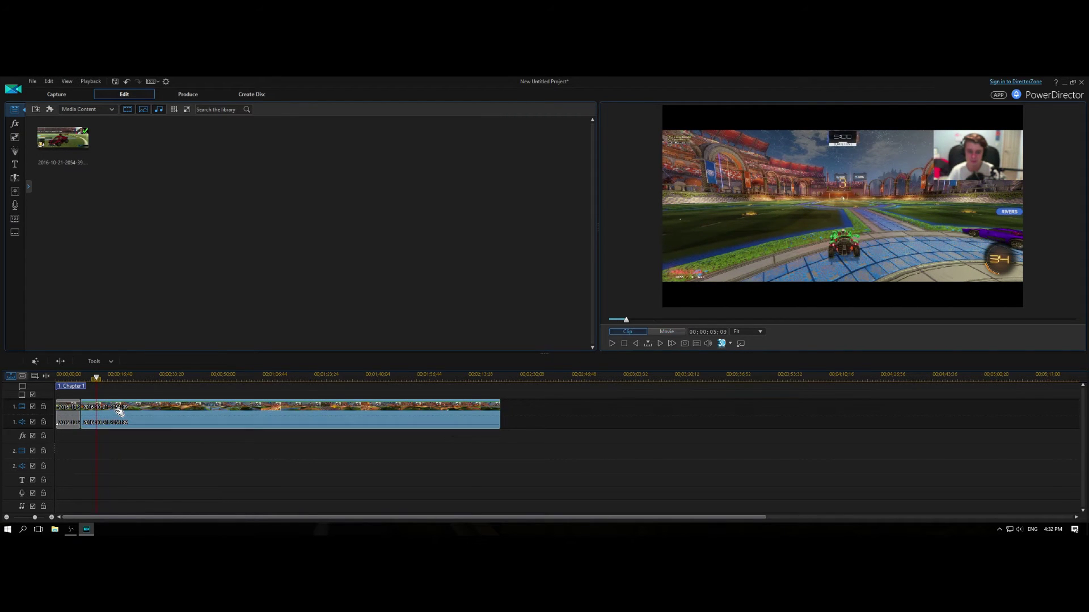
key("ctrl+t")
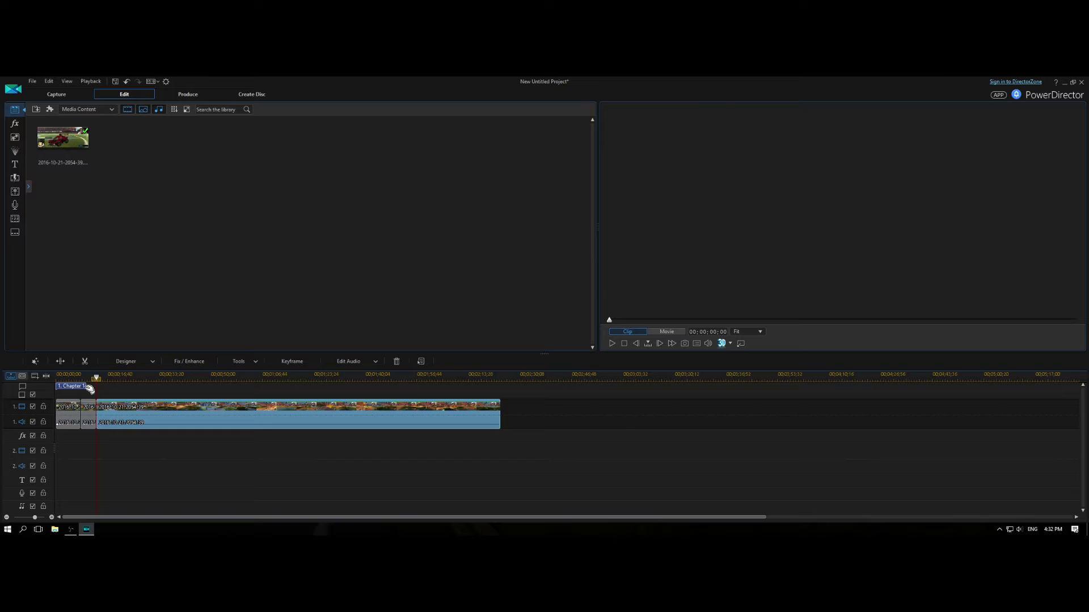
Step: Select the short opening piece and the long remaining piece to check the split
left_click(88, 381)
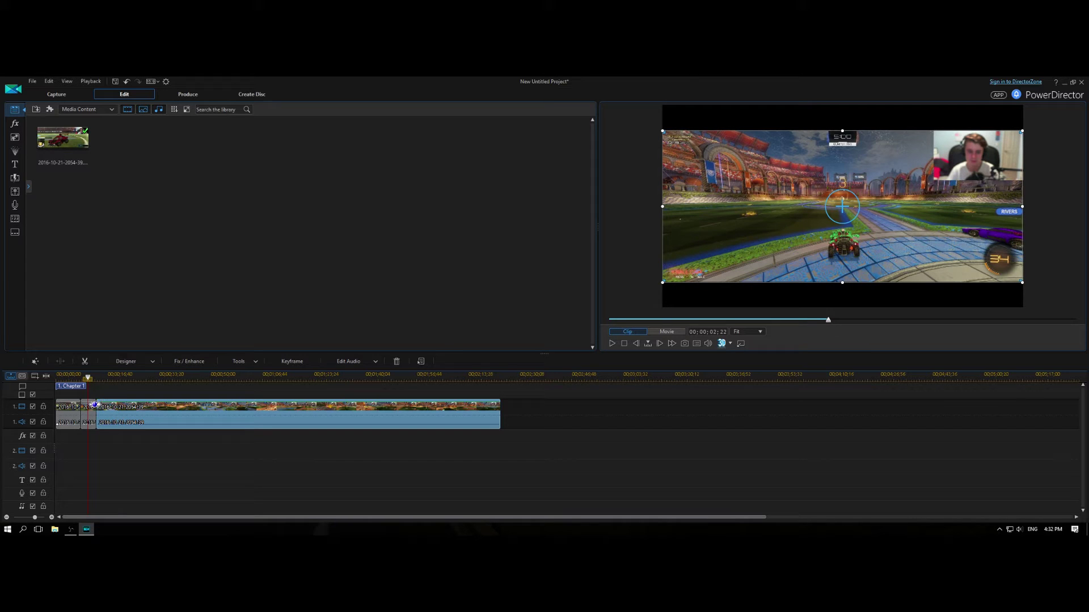
left_click(89, 406)
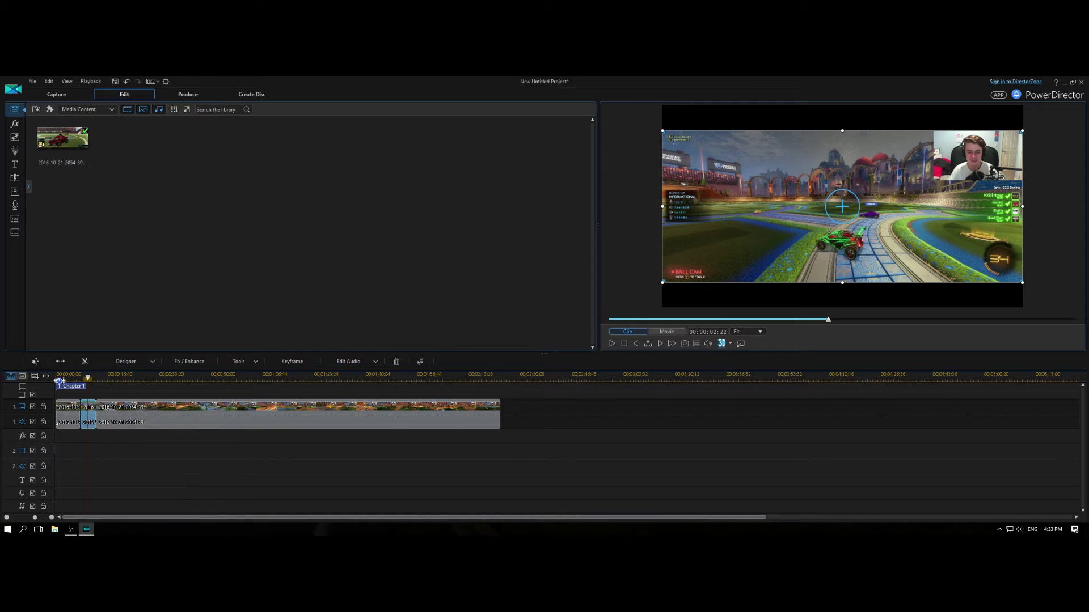
left_click(104, 410)
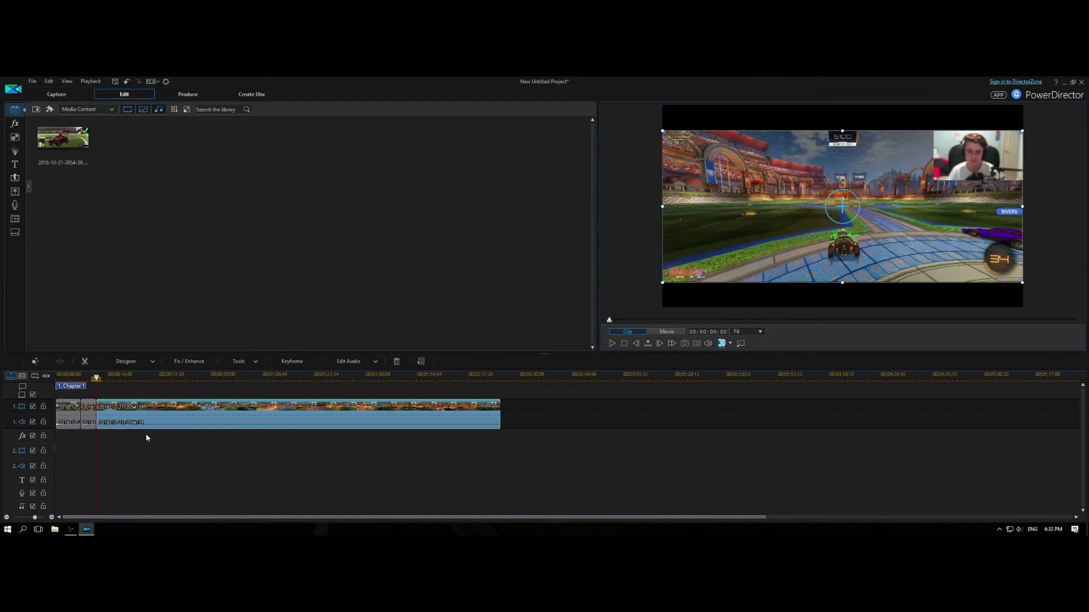
left_click(91, 378)
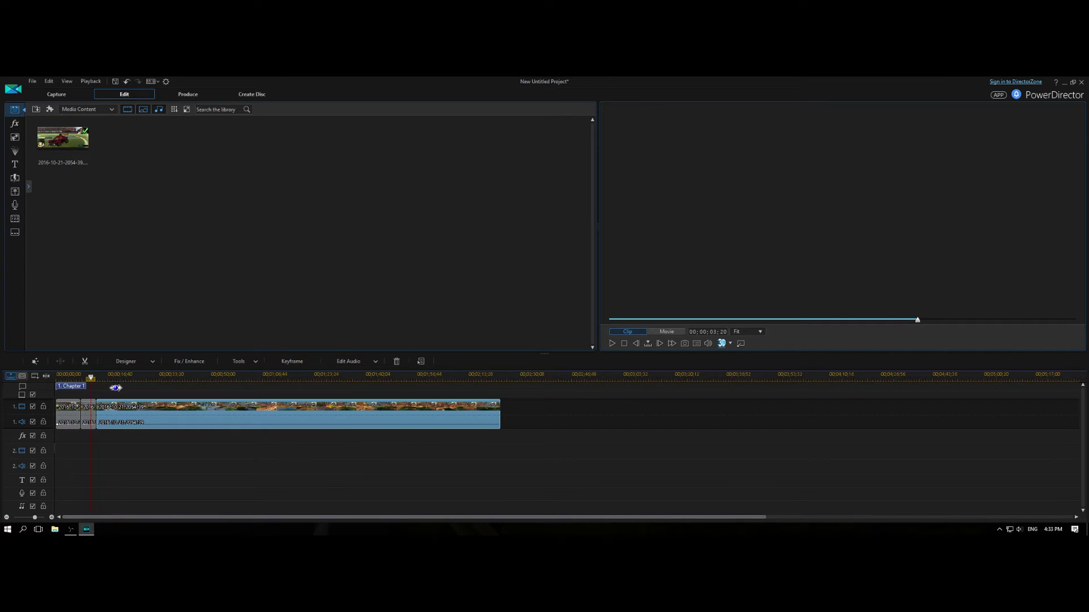
left_click(767, 289)
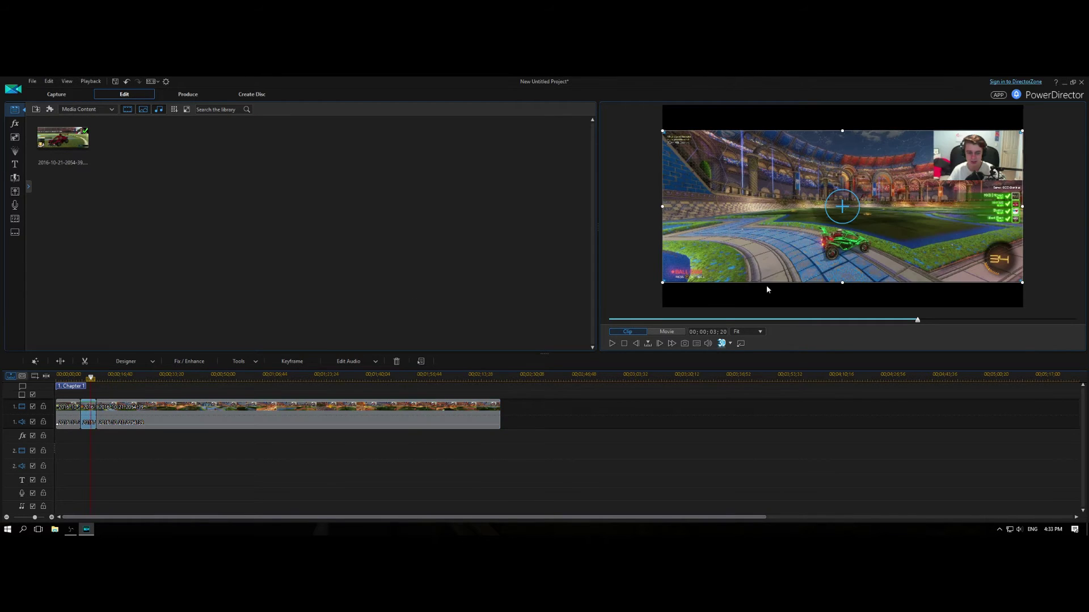
Step: Drag the Radar title template onto video track 2 near the start of the gameplay
left_click(16, 165)
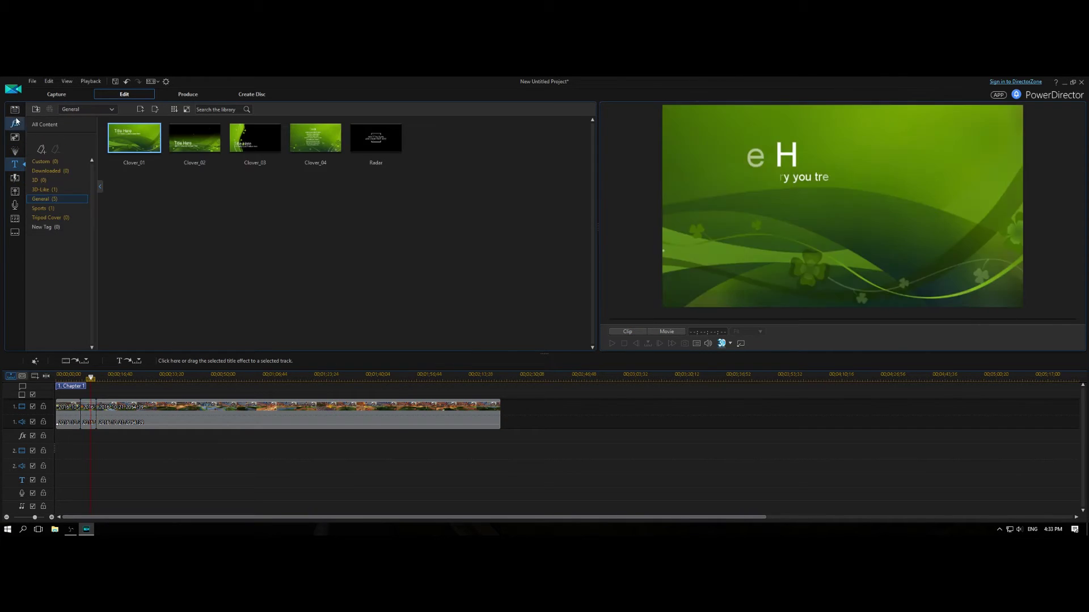
left_click(255, 138)
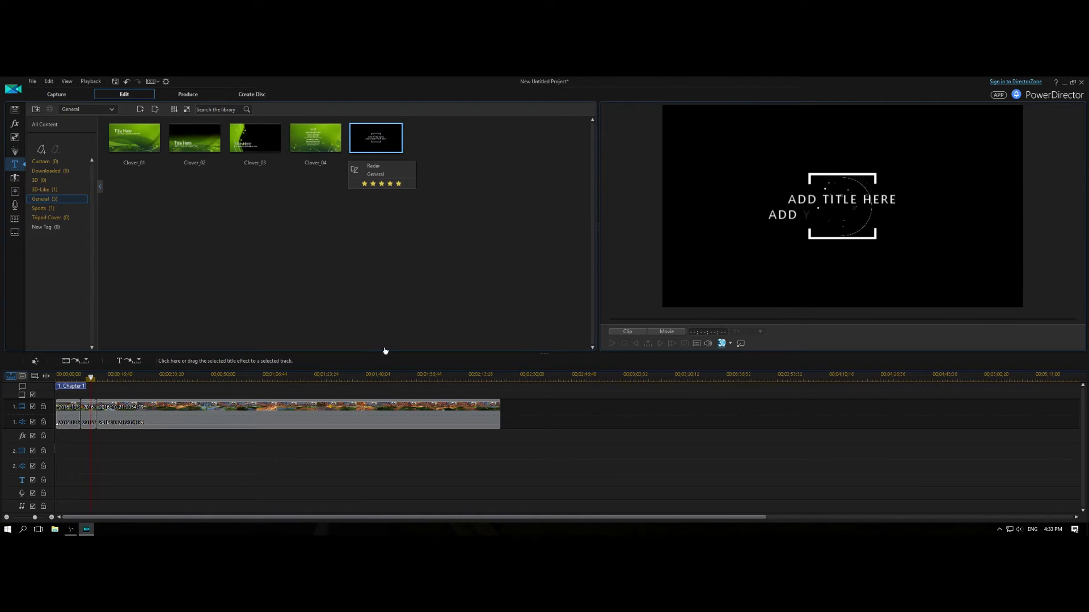
left_click_drag(88, 455, 90, 454)
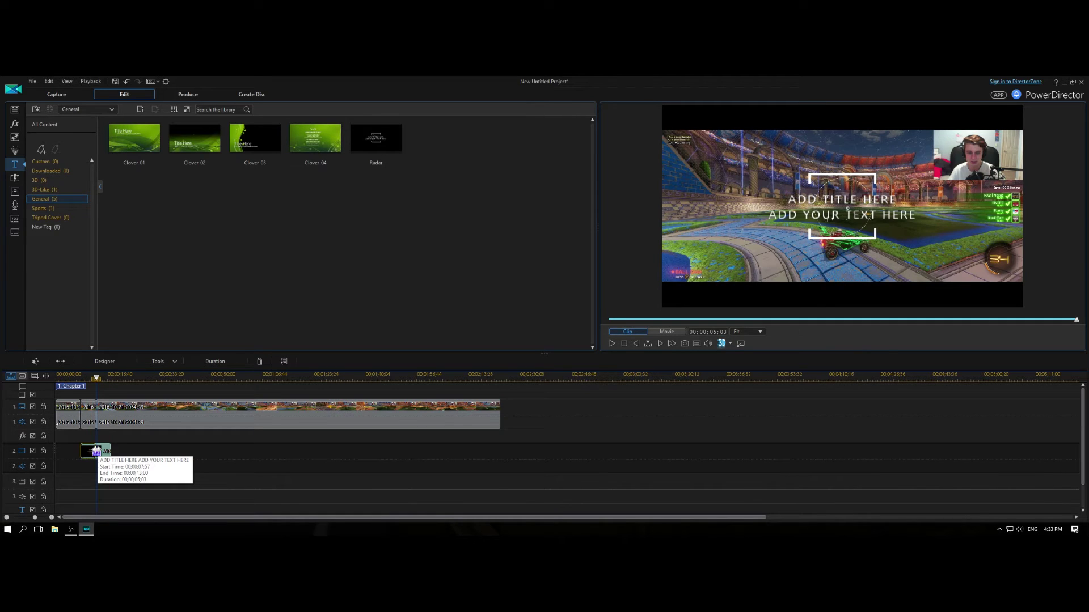
left_click(97, 378)
left_click_drag(97, 385, 88, 383)
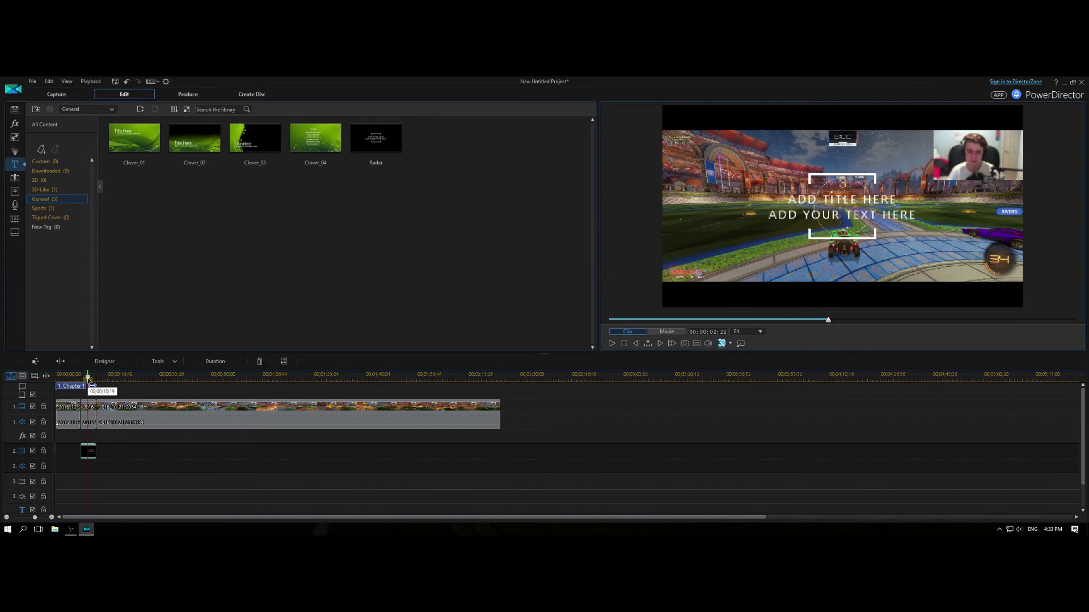
Step: Preview the Radar title over the gameplay and open its clip on track 2 for editing
left_click(613, 344)
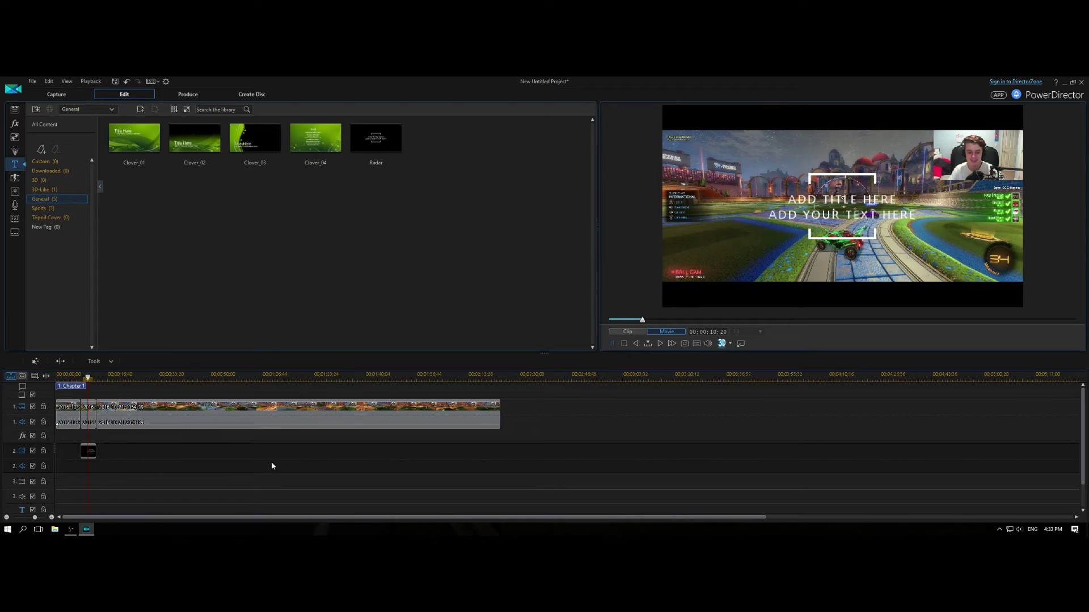
left_click(85, 376)
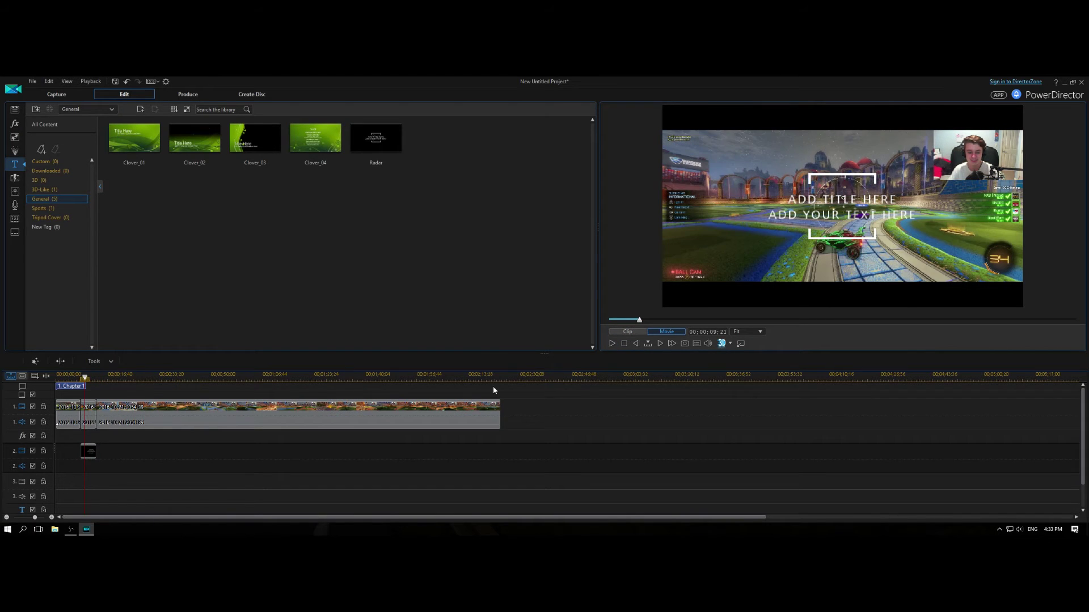
left_click(612, 343)
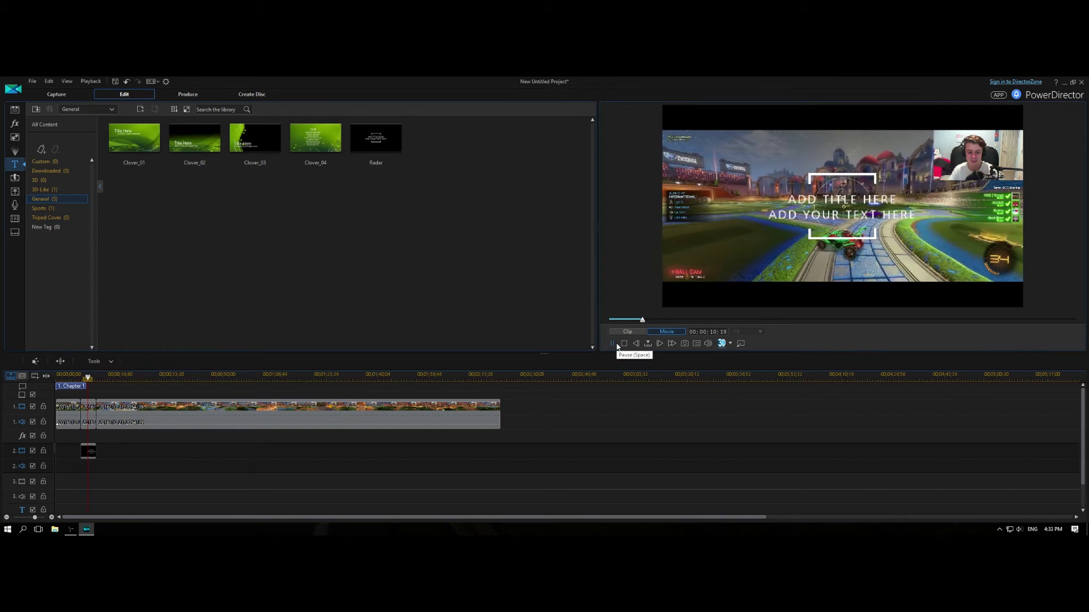
left_click(615, 344)
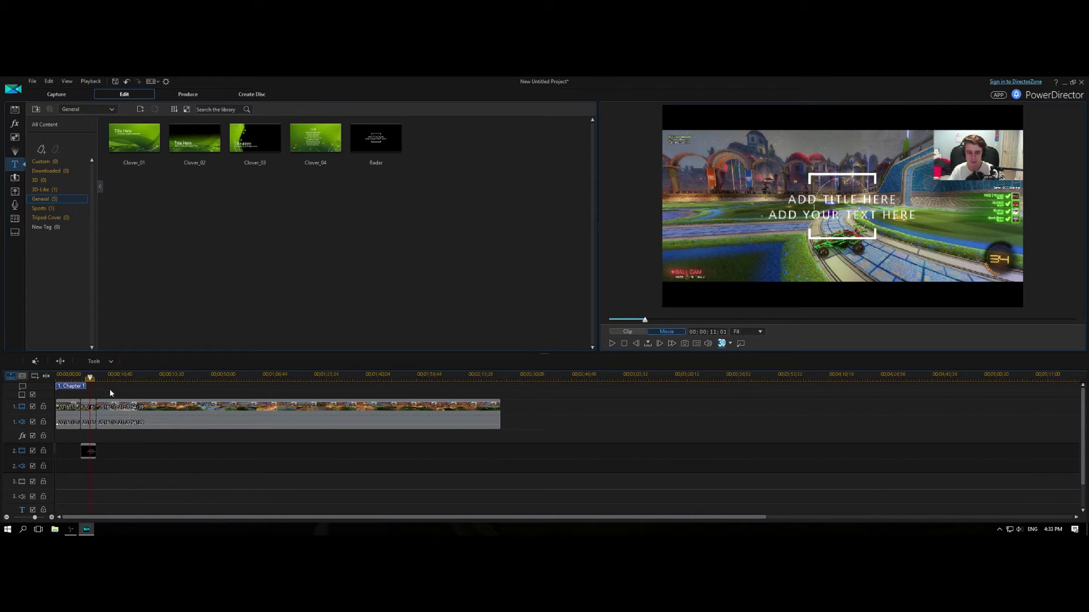
left_click(93, 457)
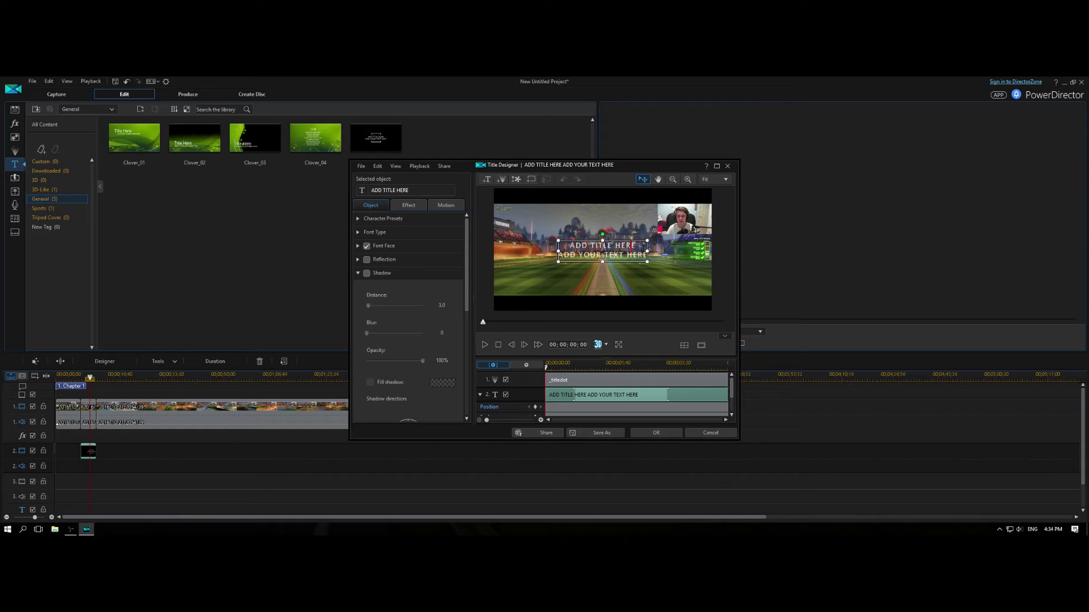
Step: Replace the placeholder lines with 'Team NXS' and 'ROCKET LEAGUE'
left_click_drag(636, 246, 522, 244)
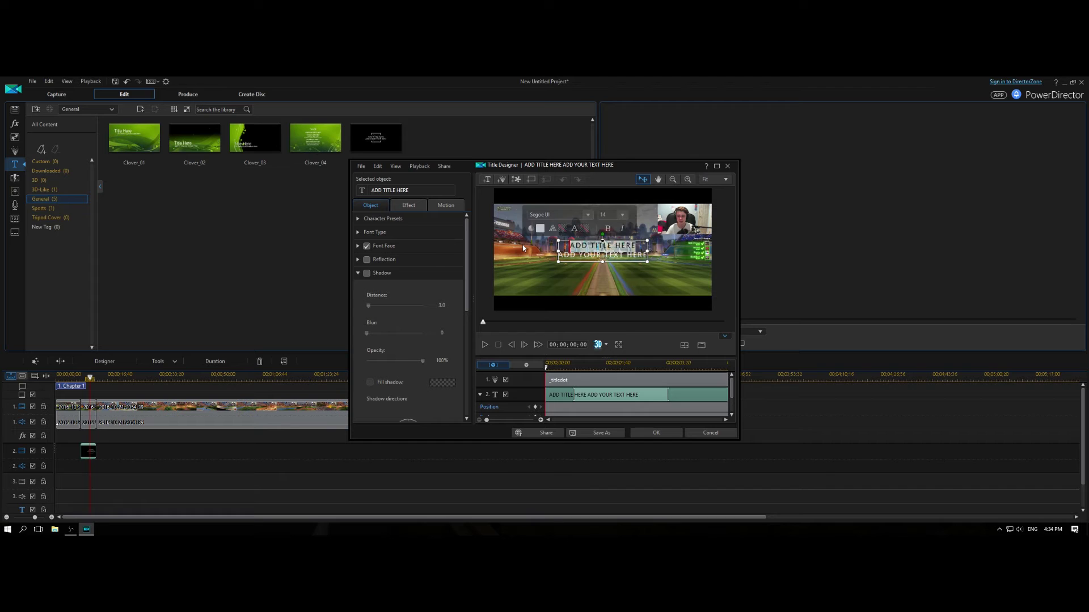
type("Team NXS")
left_click_drag(648, 256, 555, 264)
key("BackSpace")
type("ROCKET LEAGUE")
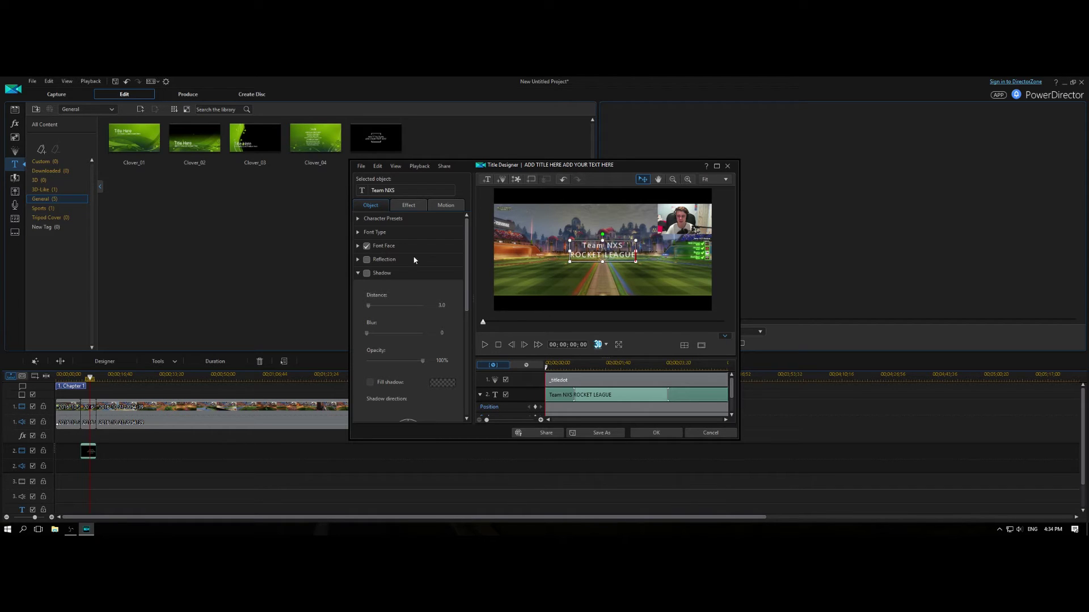
left_click_drag(636, 255, 547, 260)
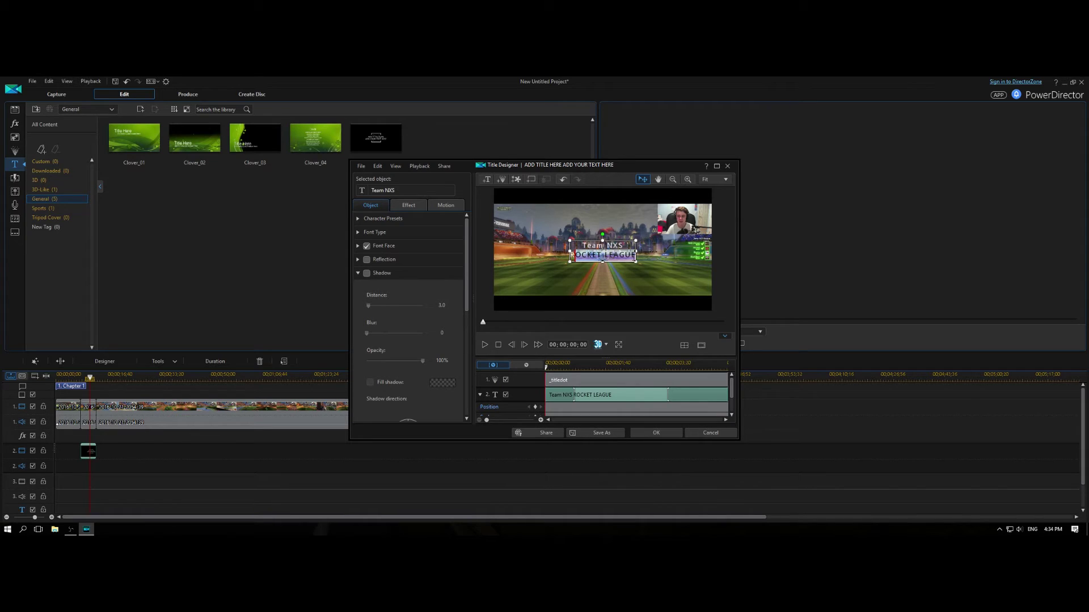
left_click(636, 256)
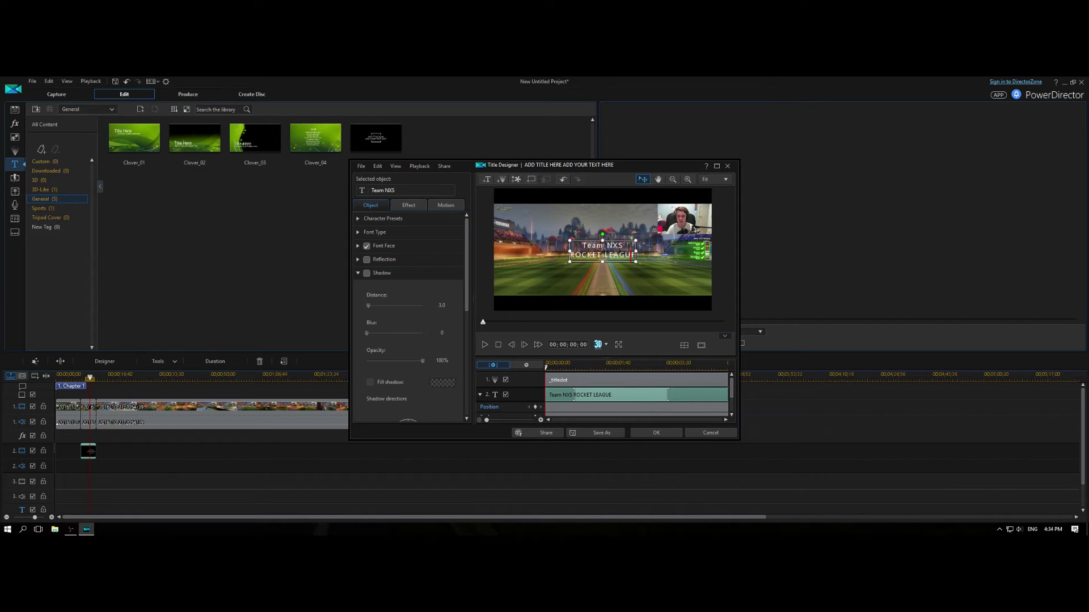
Step: Give both title lines a soft shadow at 36% opacity
key("ctrl+a")
left_click(367, 274)
left_click(586, 279)
left_click(573, 394)
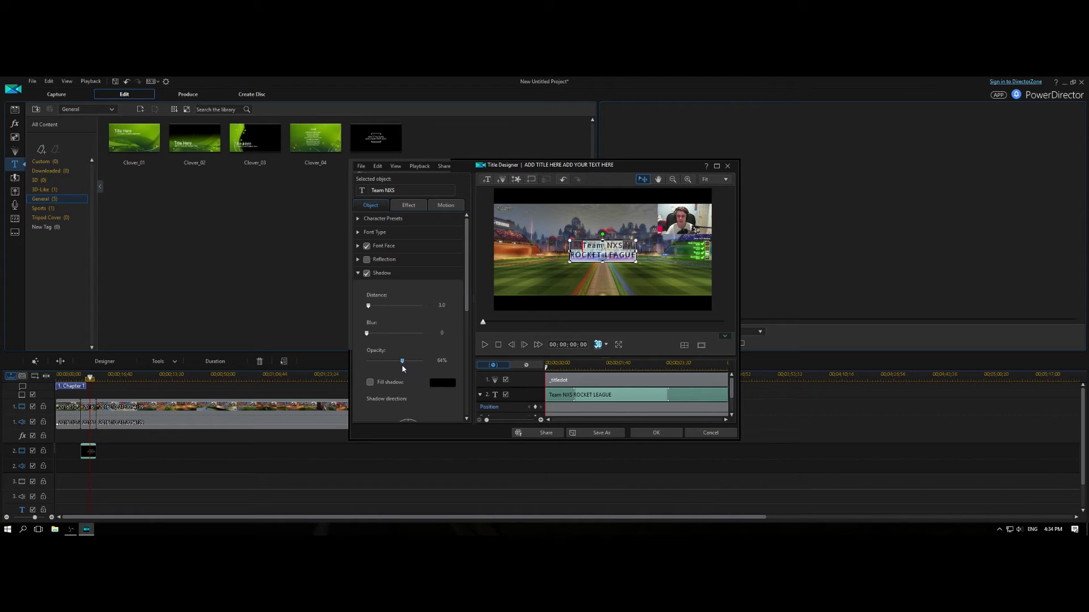
left_click(527, 293)
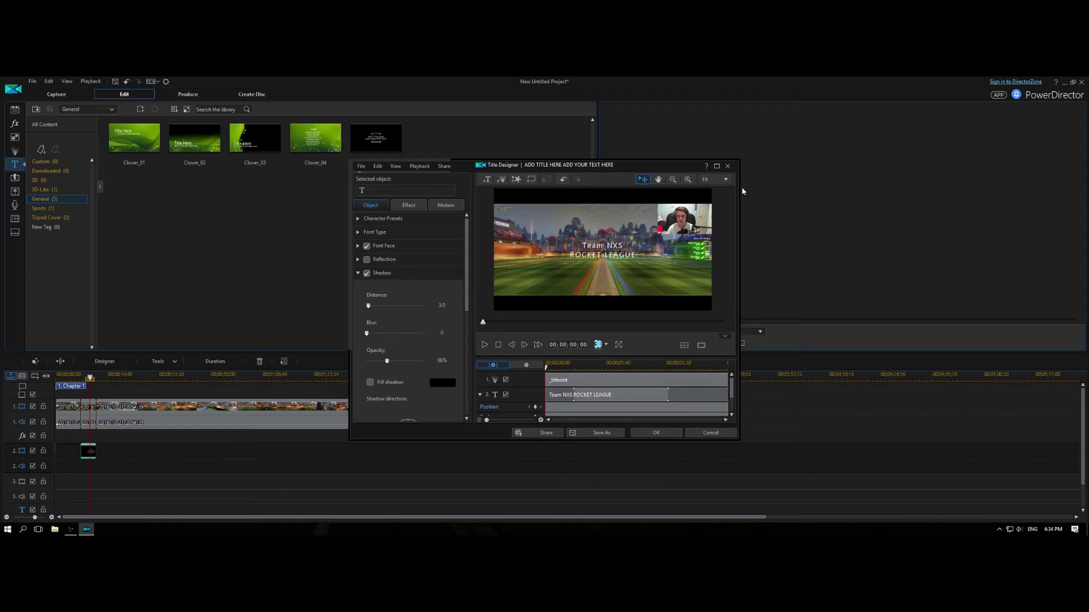
Step: Save the title edits and preview the Team NXS title over the gameplay
left_click(658, 435)
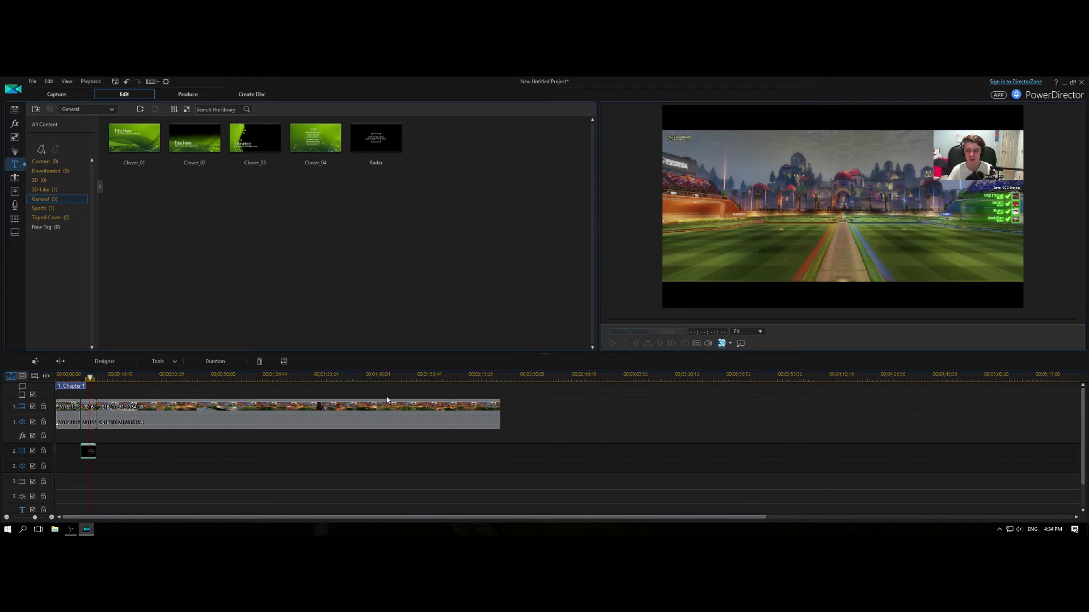
left_click(98, 449)
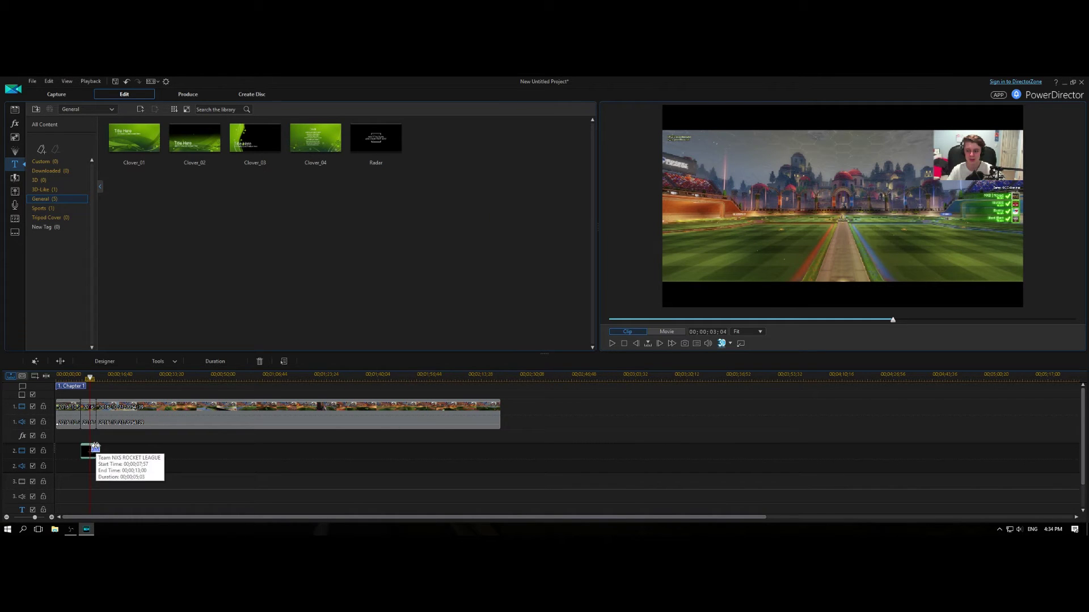
left_click(611, 343)
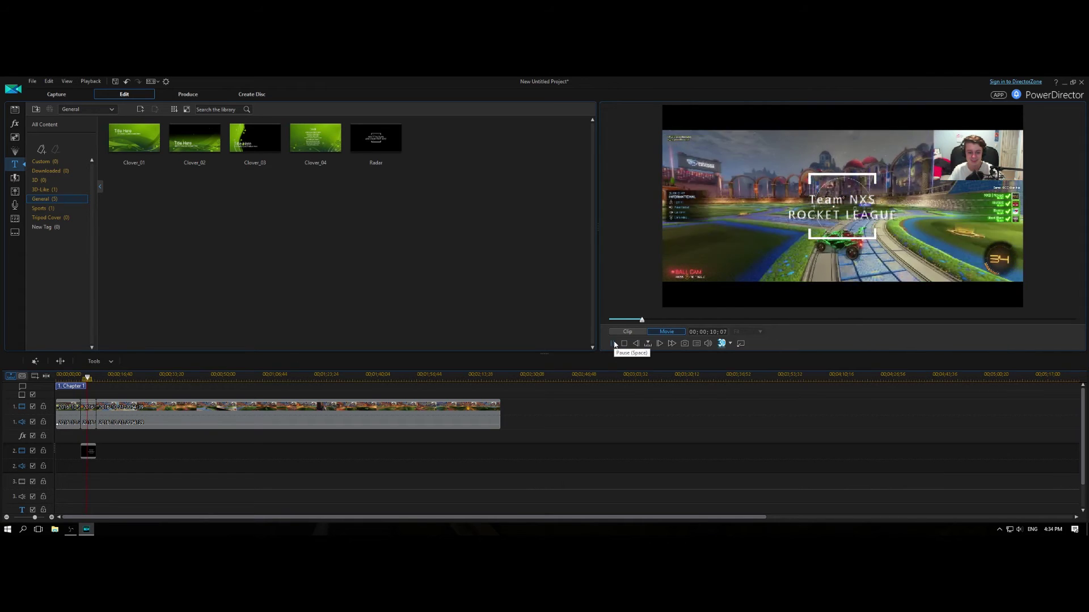
left_click(613, 344)
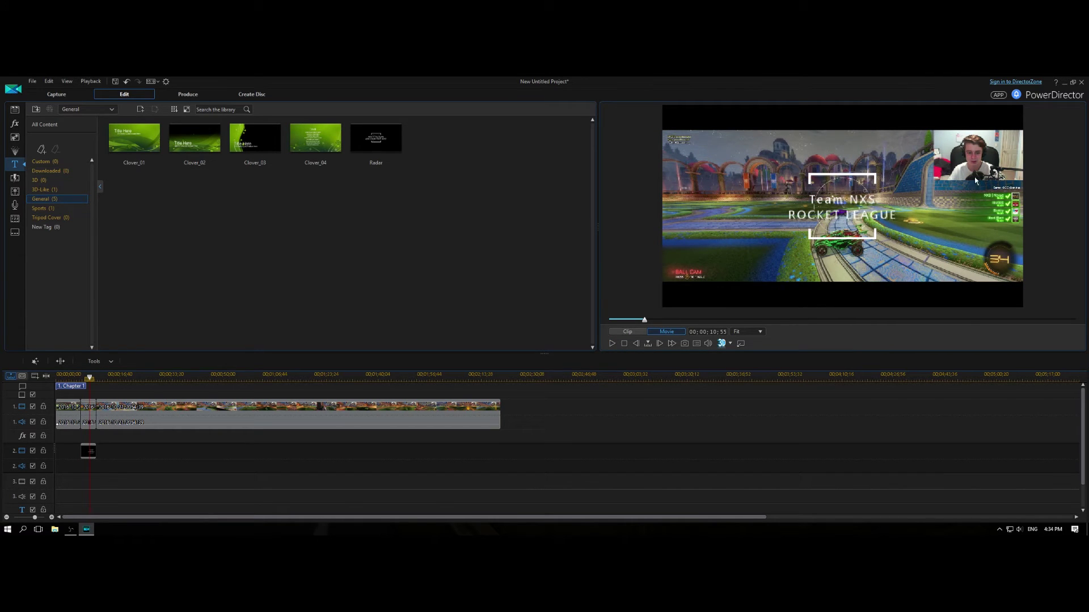
Step: Apply a blur effect from the Video Effects library to the opening gameplay clip
left_click(14, 124)
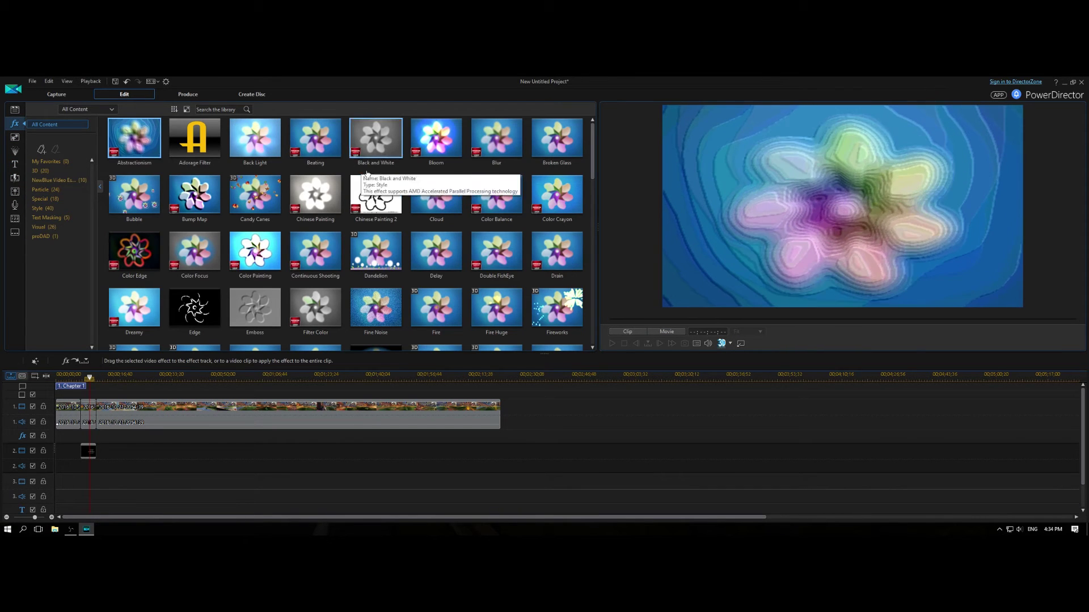
scroll(259, 335, "down", 5)
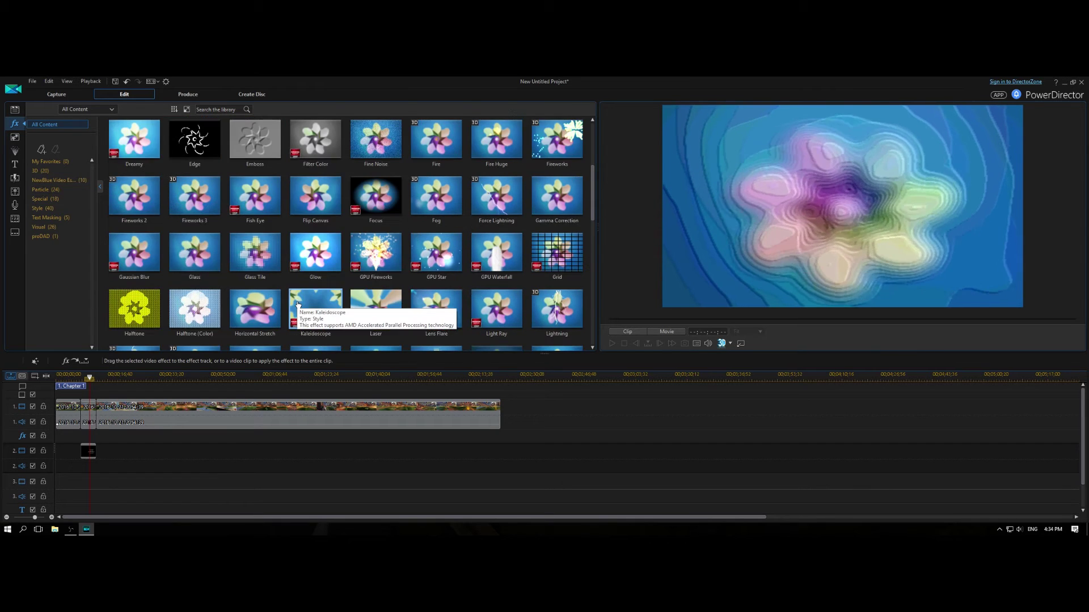
scroll(306, 306, "down", 2)
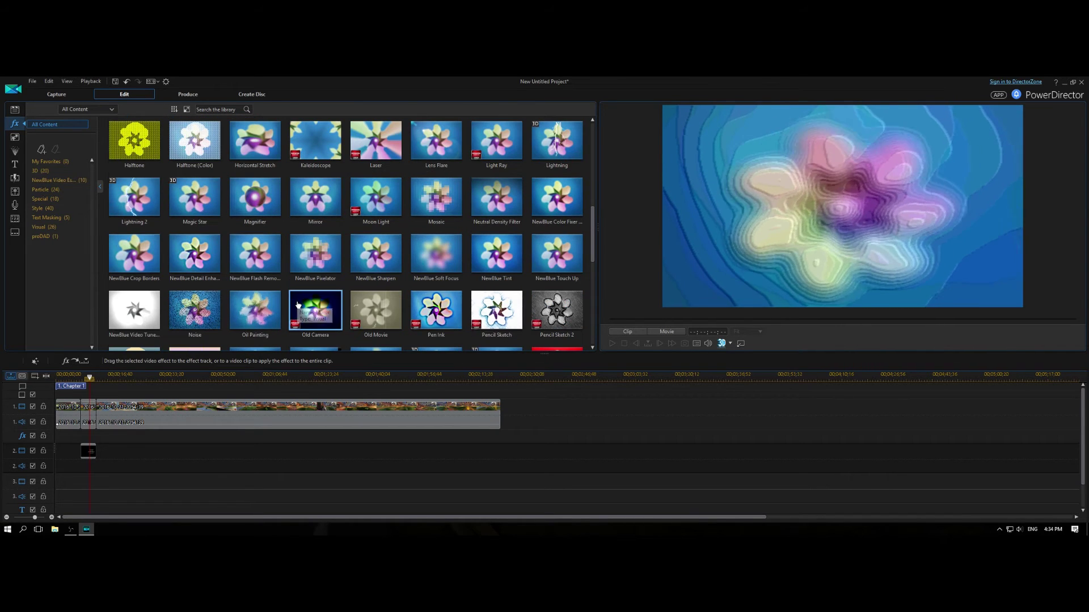
scroll(422, 263, "up", 3)
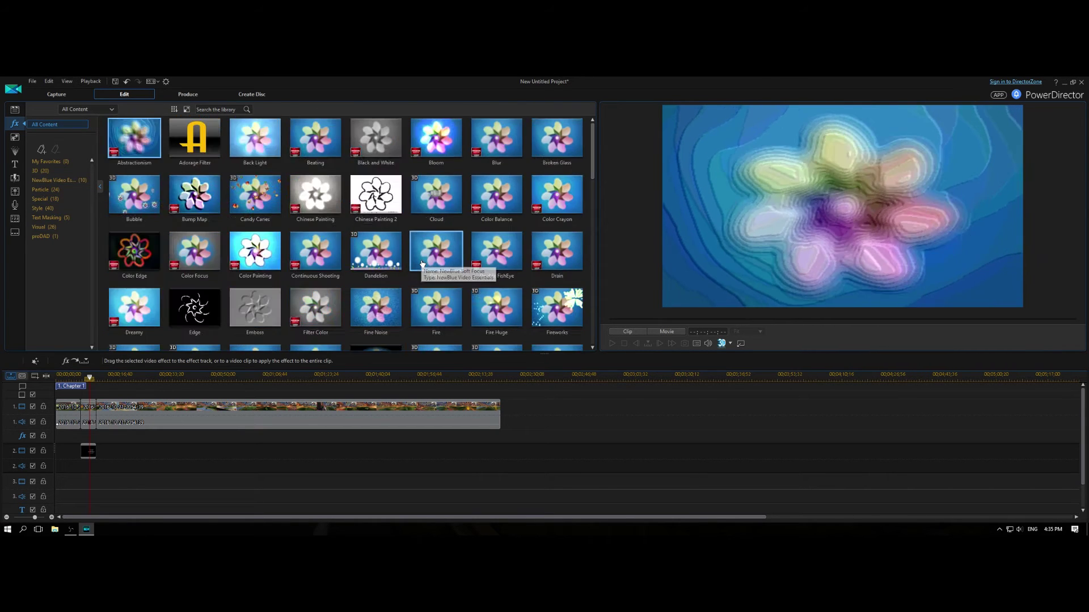
scroll(425, 273, "down", 2)
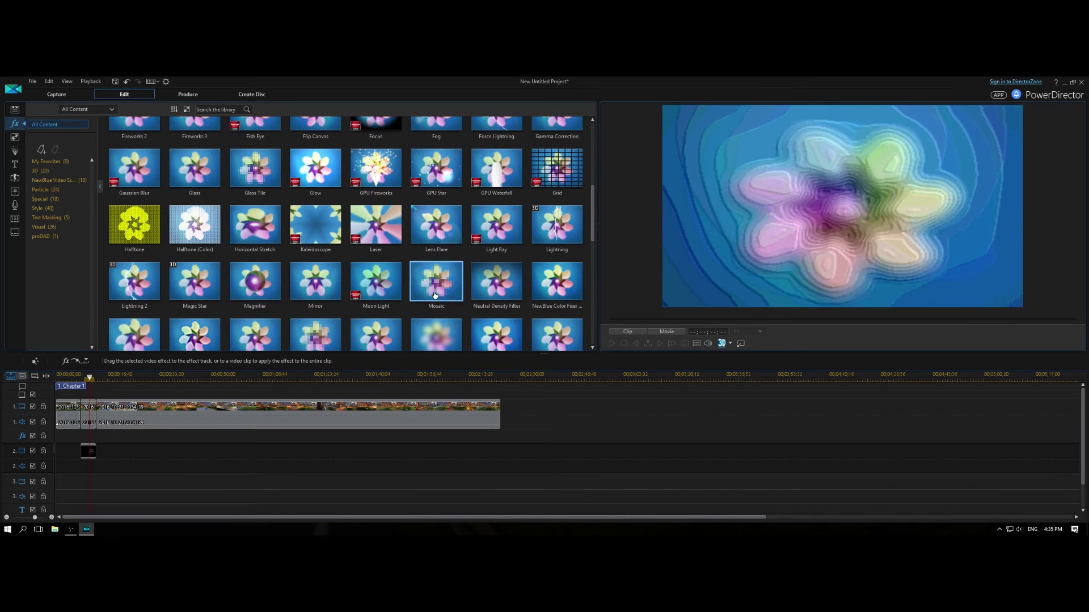
left_click_drag(439, 329, 94, 402)
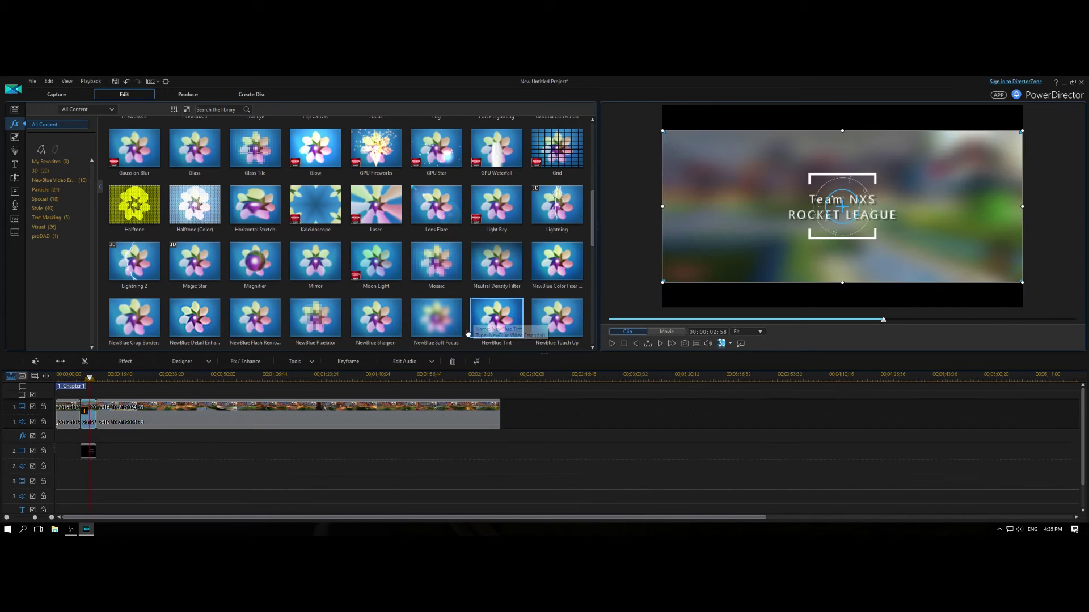
left_click(497, 451)
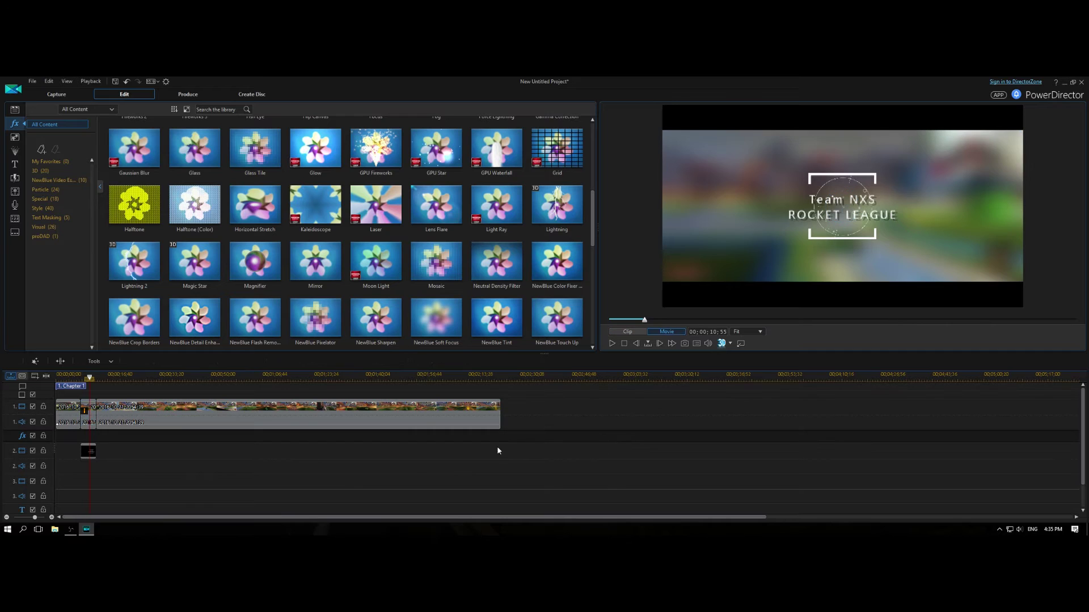
Step: Play the intro from about 7 seconds to check the blurred gameplay behind the title
left_click(78, 375)
left_click(610, 344)
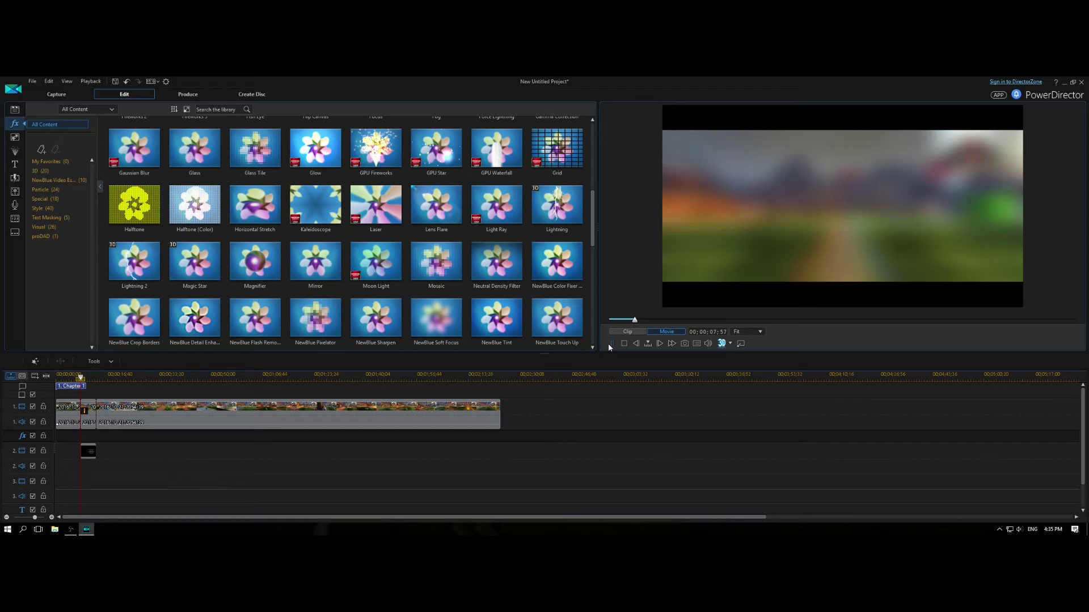
left_click(610, 343)
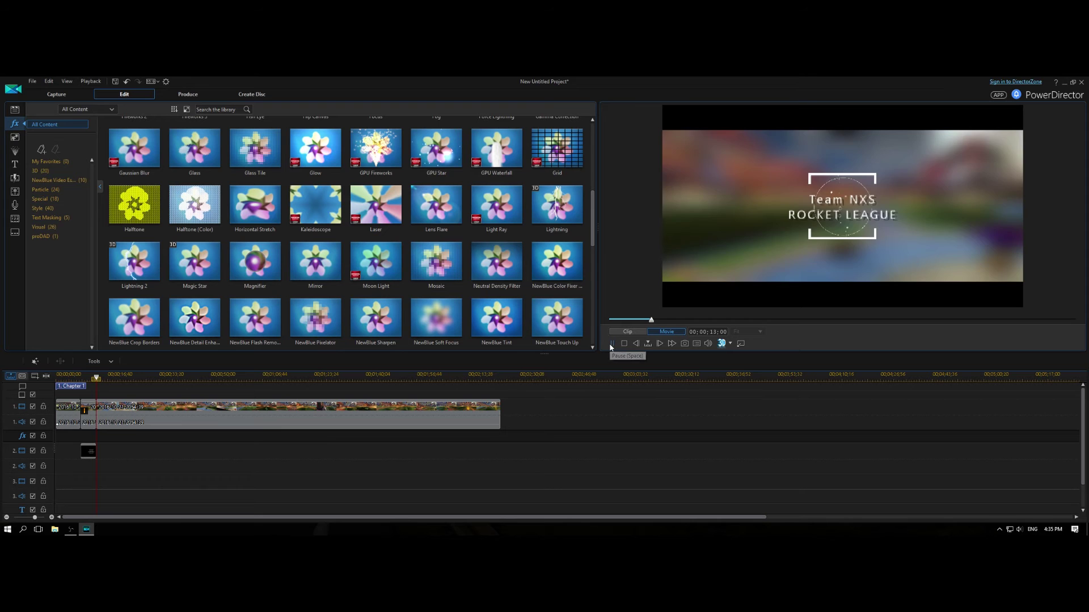
left_click(611, 344)
left_click(611, 344)
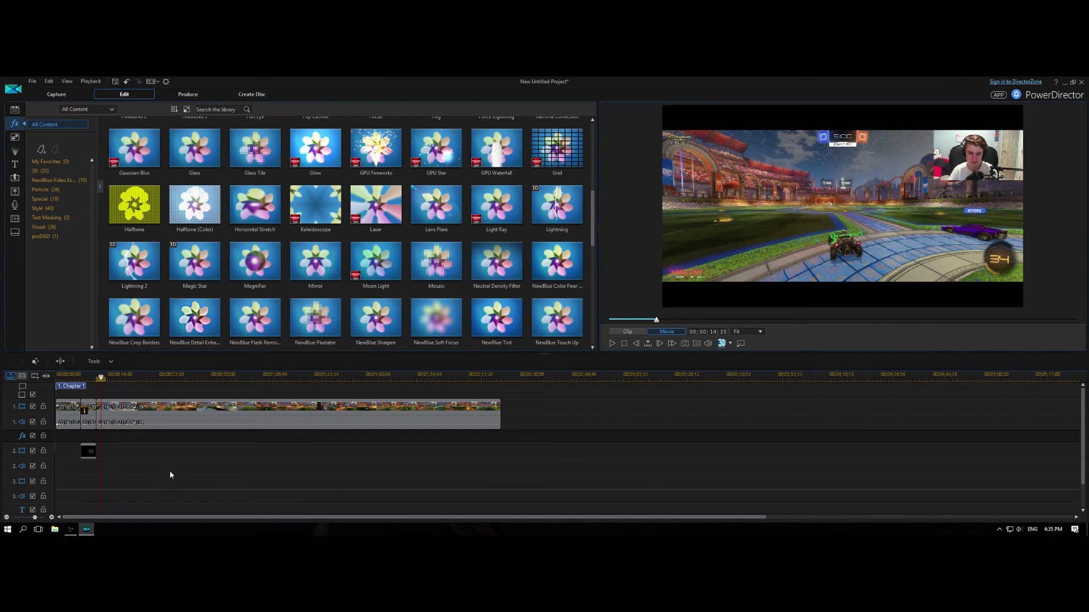
Step: Split the long gameplay clip at the start of the unwanted stretch, about 45 seconds in
left_click(197, 379)
left_click(204, 412)
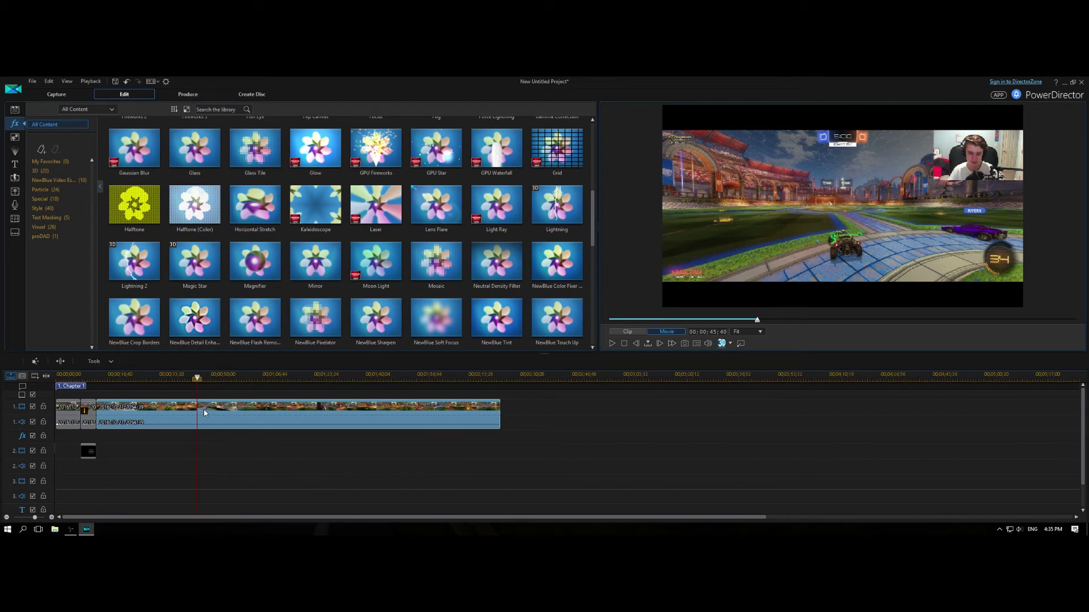
left_click(612, 343)
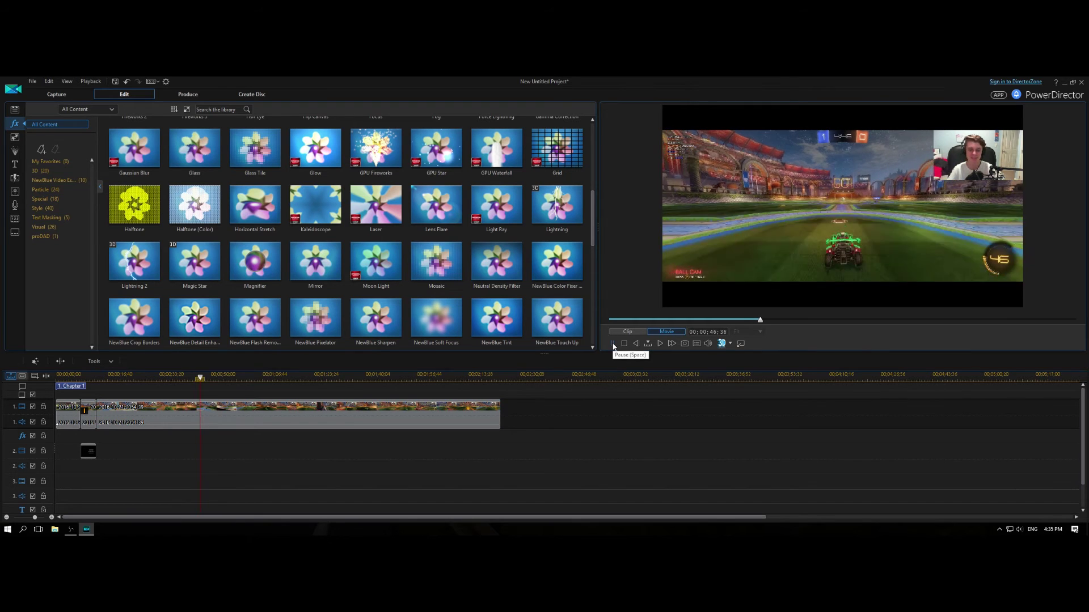
left_click(612, 343)
left_click(309, 407)
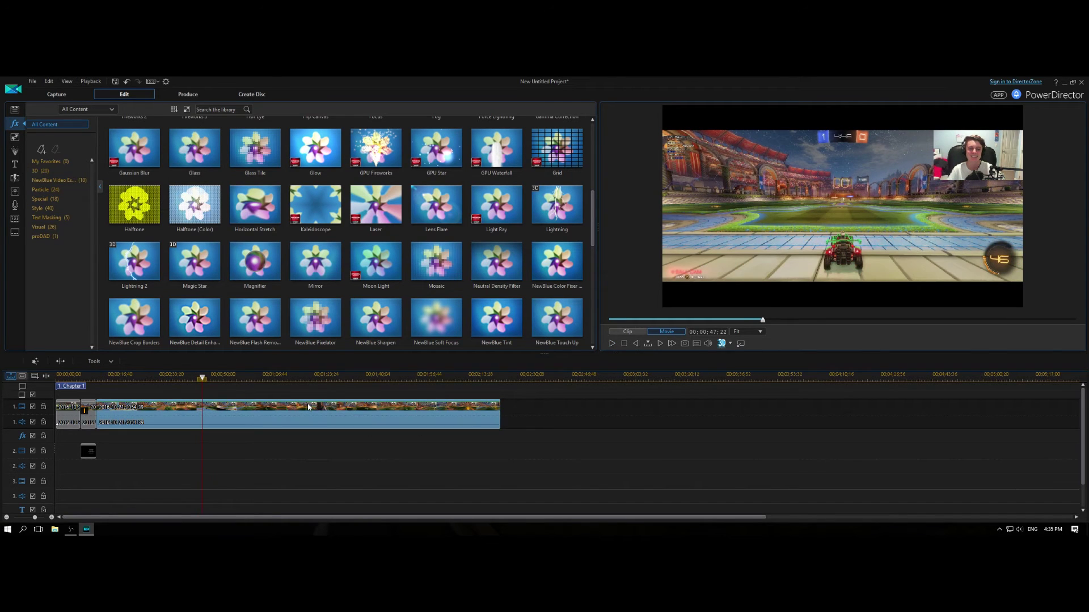
key("ctrl+t")
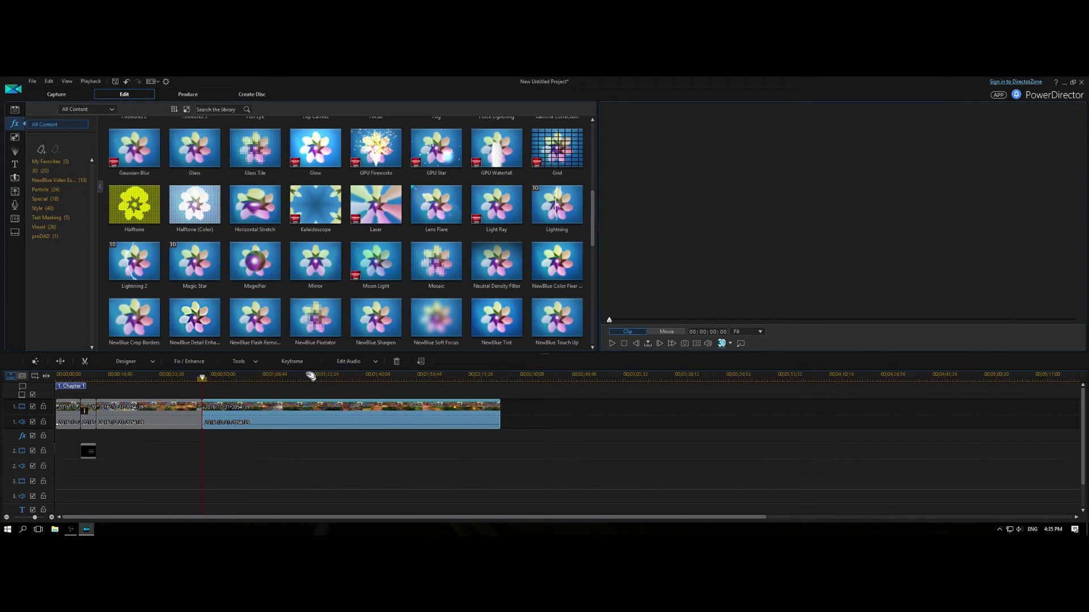
Step: Split again at the end of the unwanted part and delete the middle section with Remove and Fill Gap
left_click(307, 378)
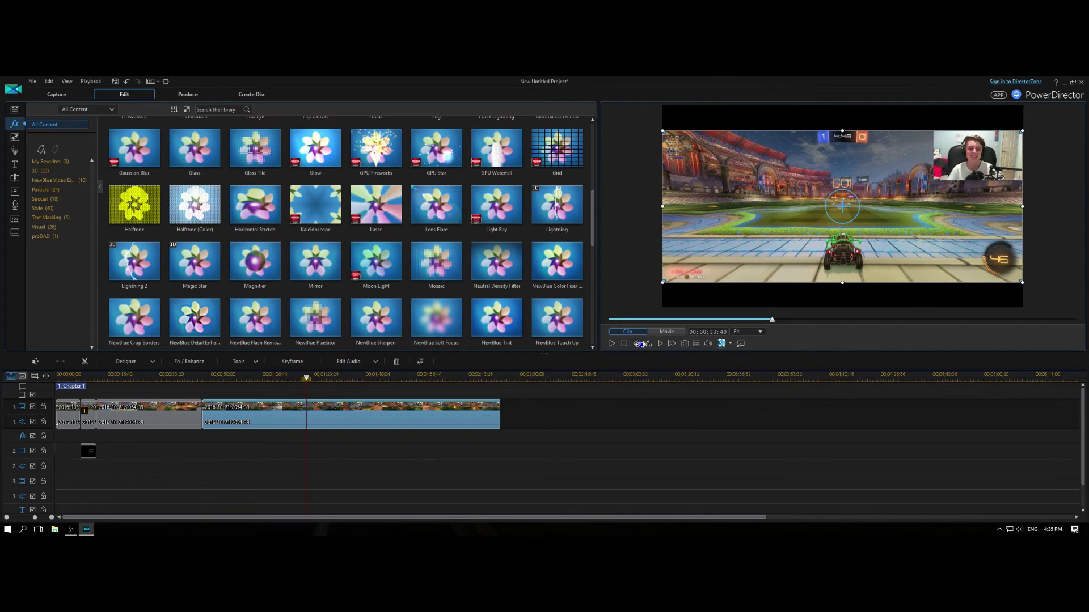
left_click(611, 343)
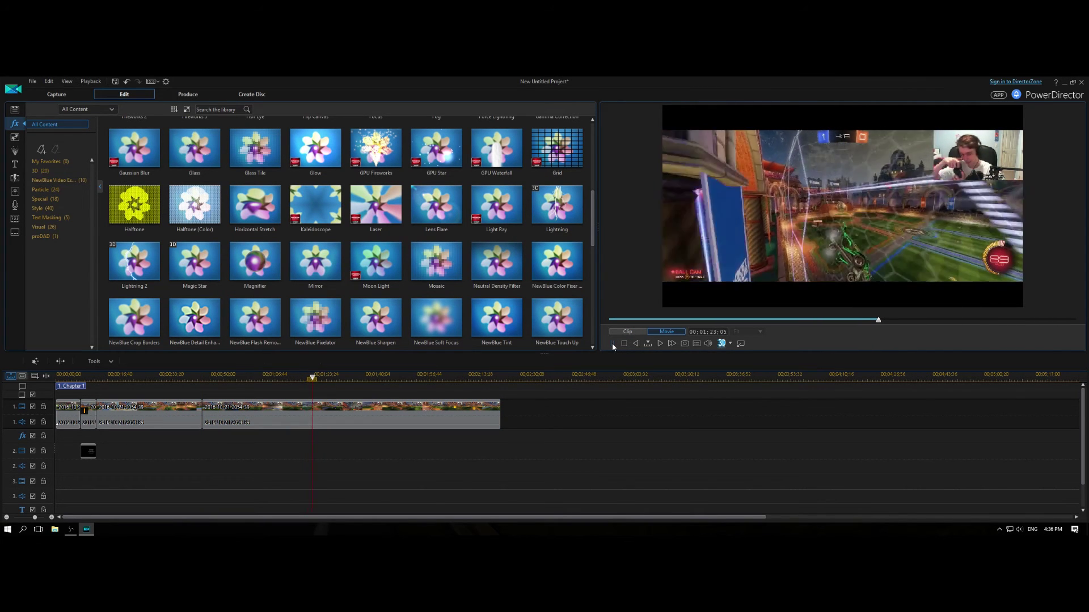
left_click(322, 408)
key("ctrl+t")
left_click_drag(322, 408, 312, 410)
left_click(303, 412)
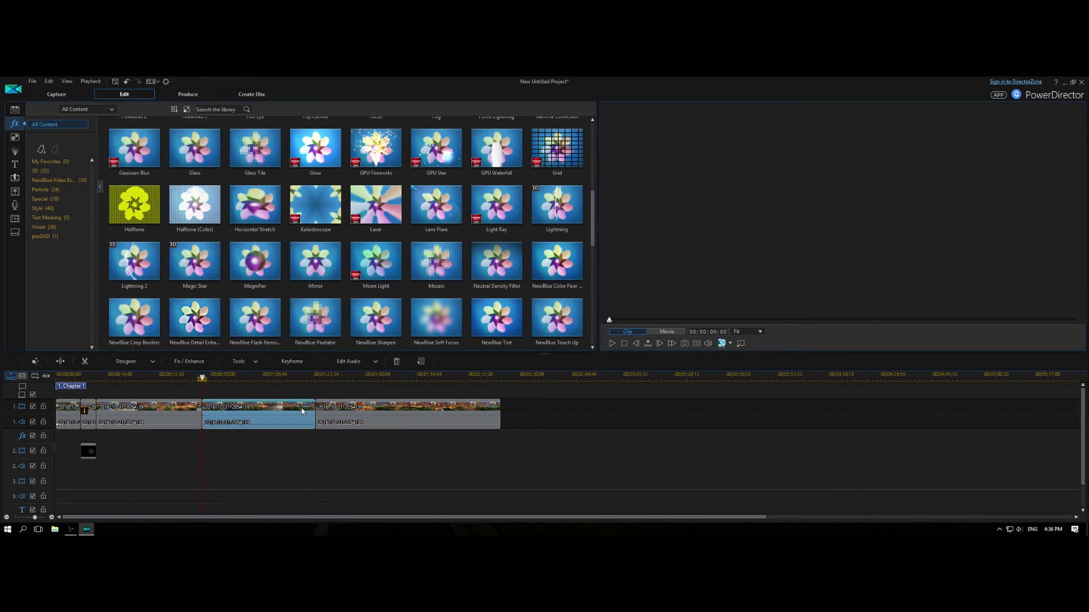
key("Delete")
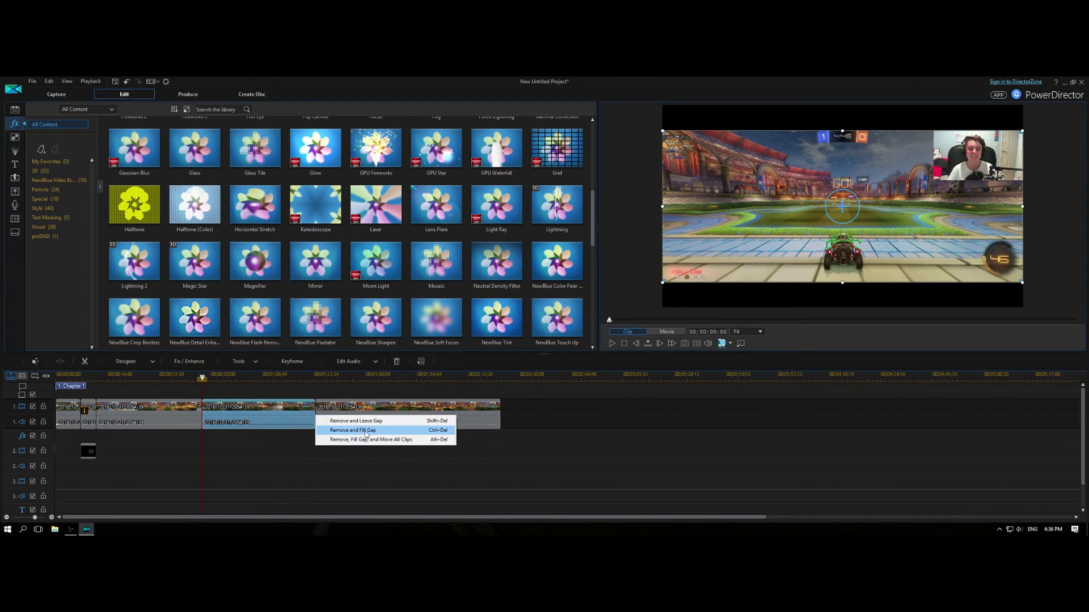
left_click(340, 426)
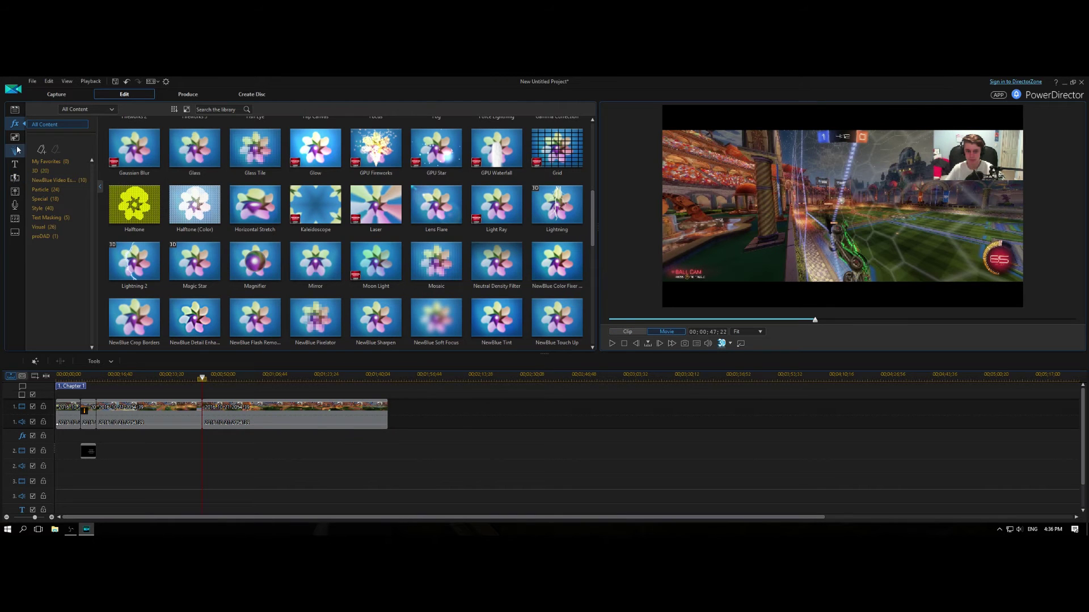
Step: Save the project to the Desktop as the PowerDirector script 'RL Test'
left_click(15, 164)
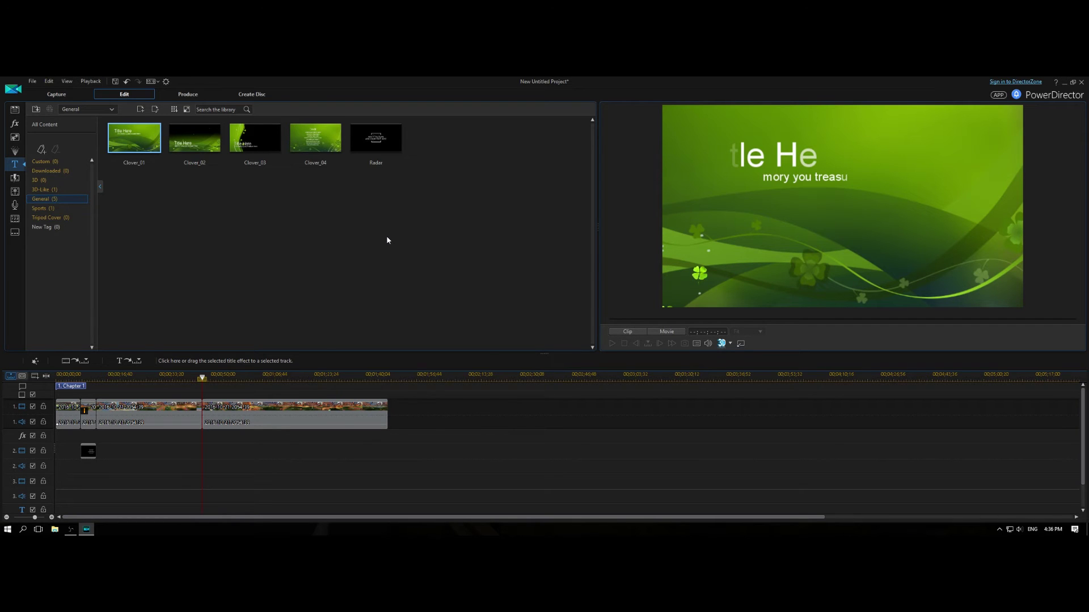
key("ctrl+s")
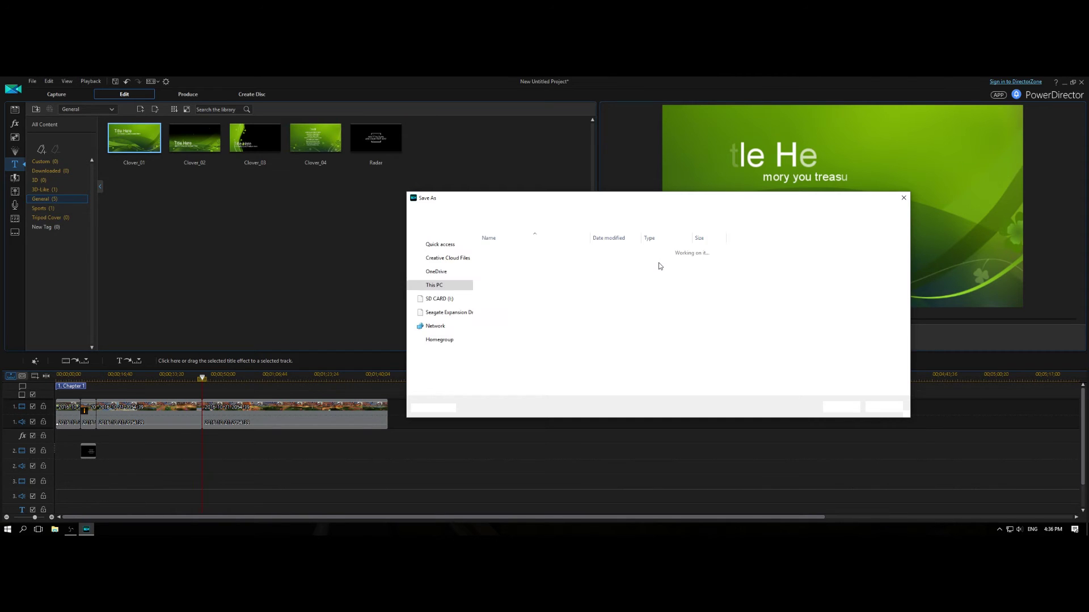
left_click(1000, 530)
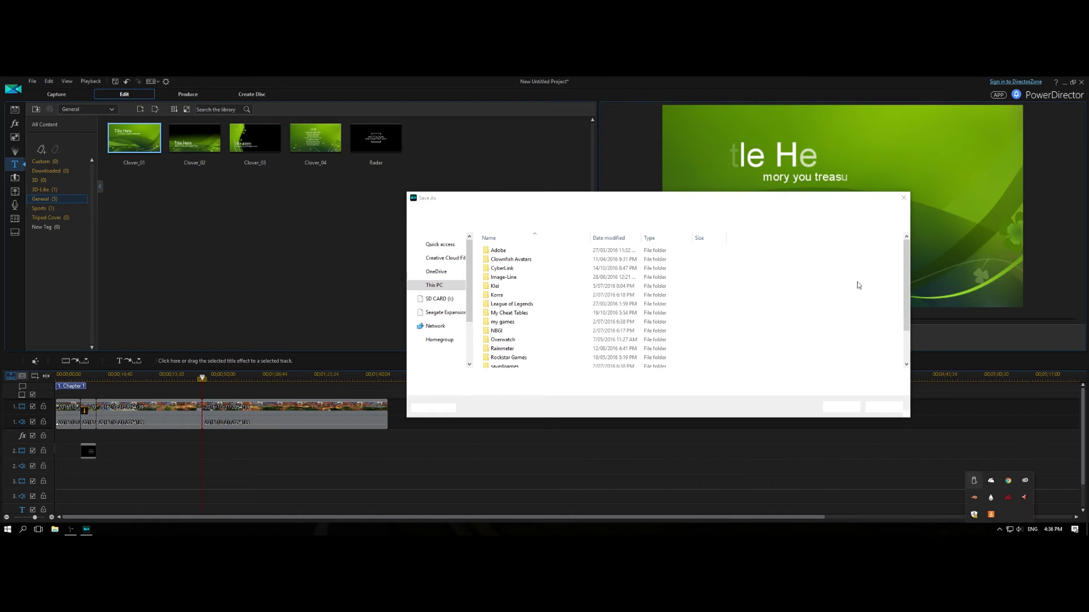
left_click(703, 203)
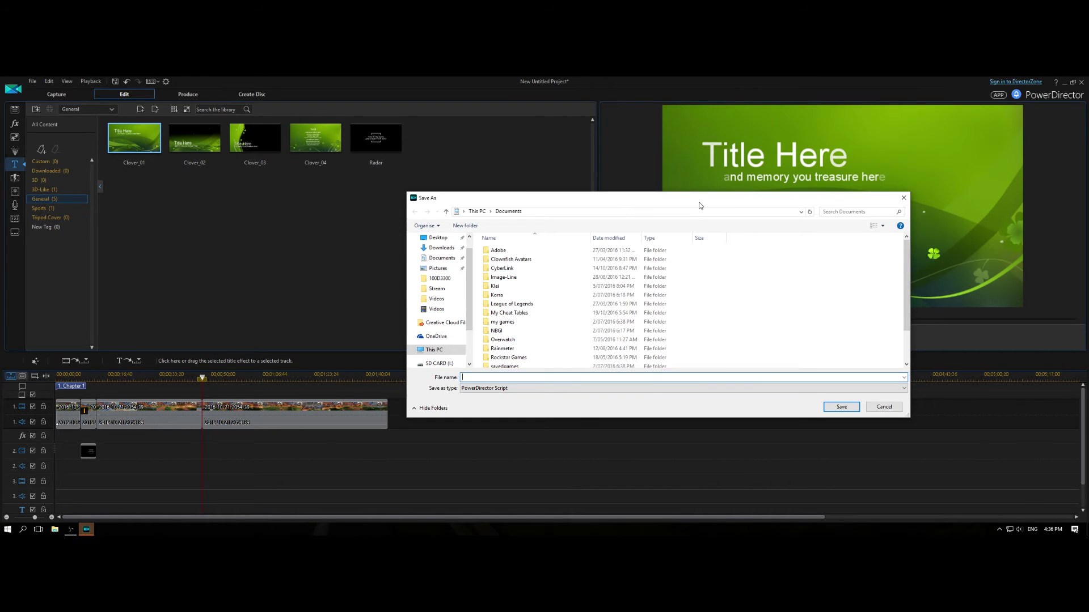
left_click(439, 239)
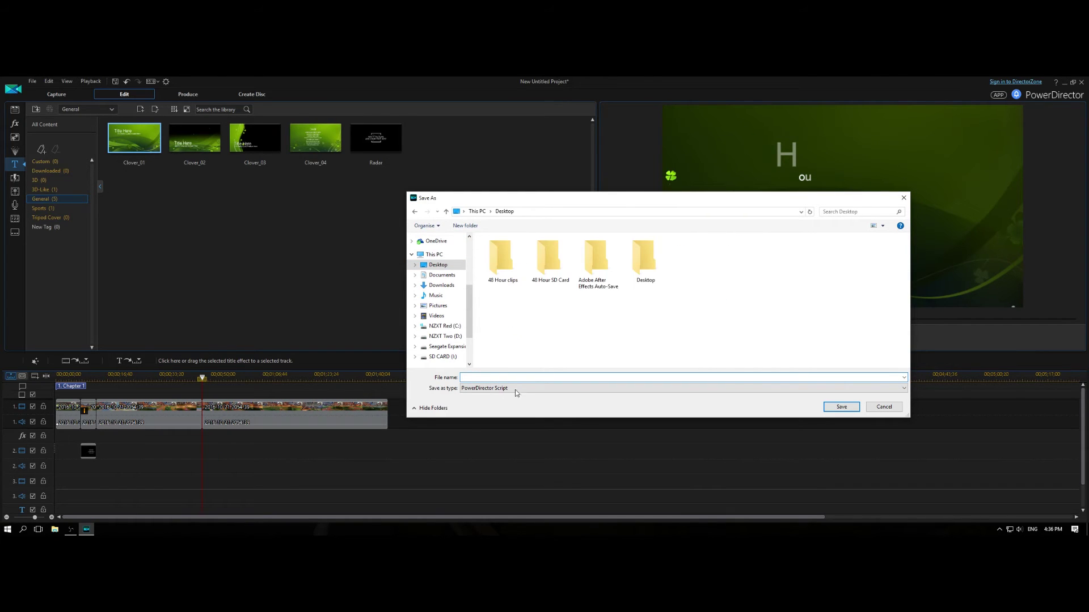
left_click(522, 387)
left_click(513, 379)
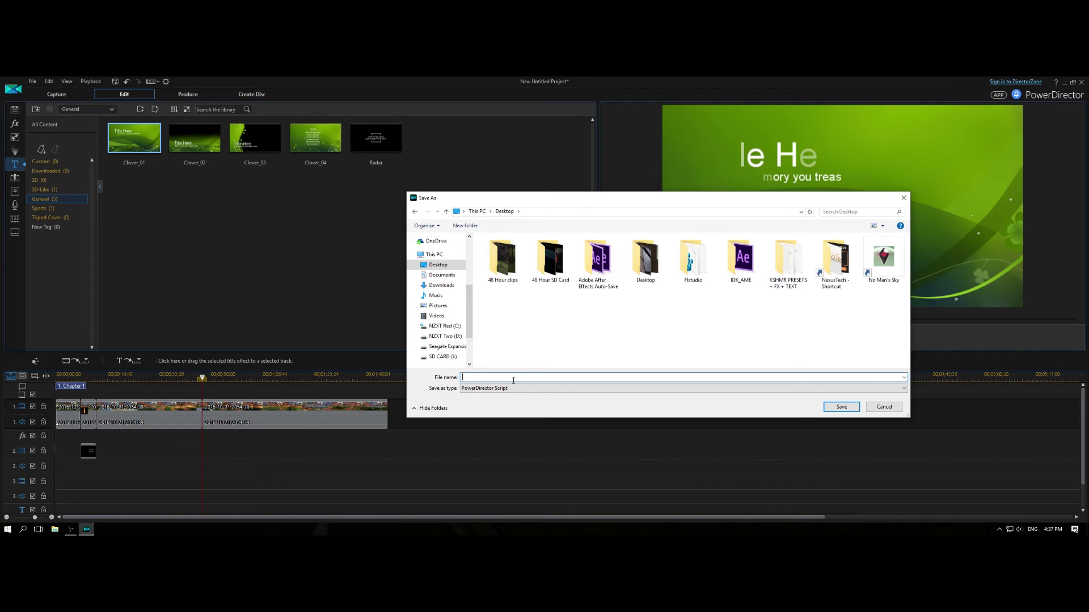
type("RL Test")
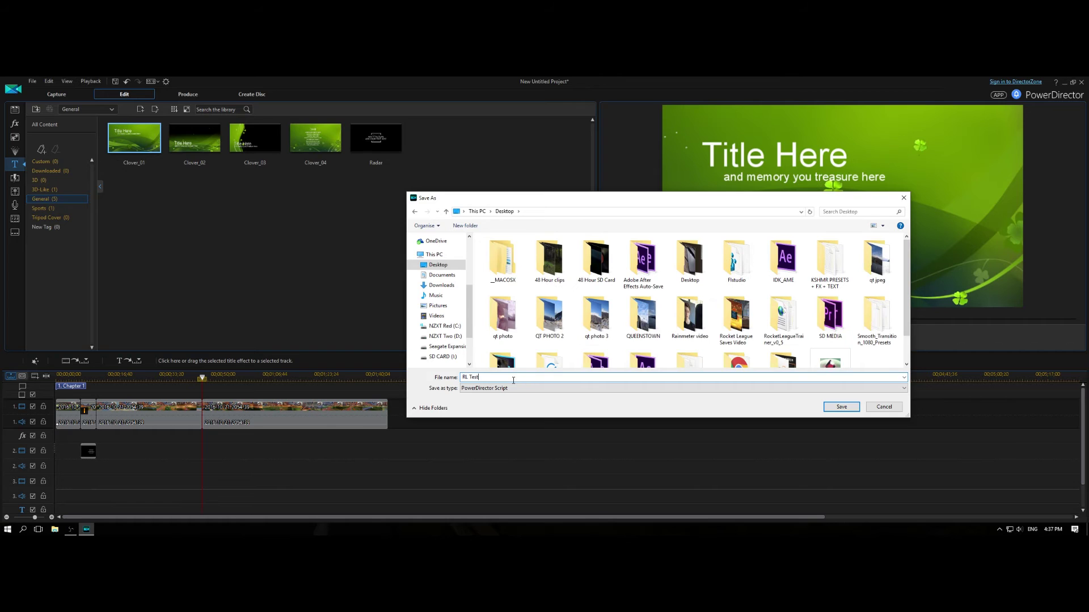
key("Return")
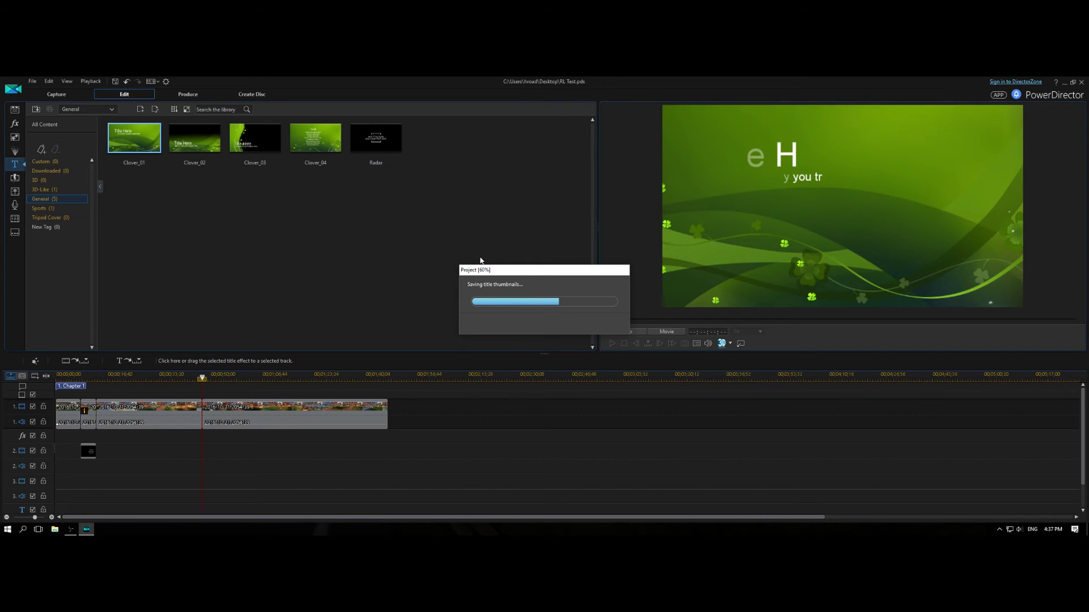
Step: Drop the Glow transition onto the cut between the two gameplay clips on track 1
left_click(612, 344)
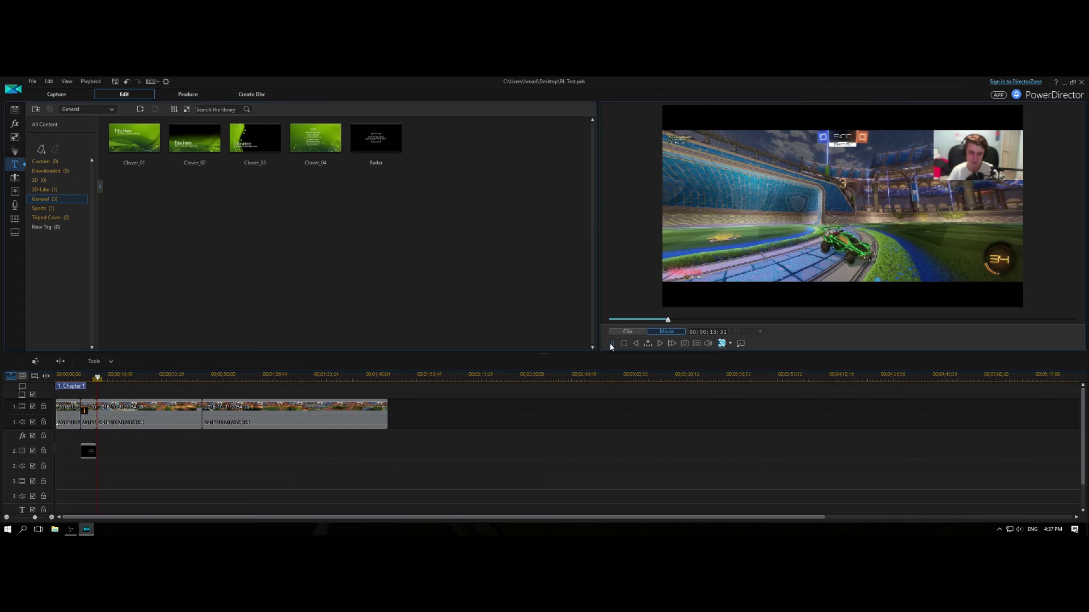
left_click(612, 343)
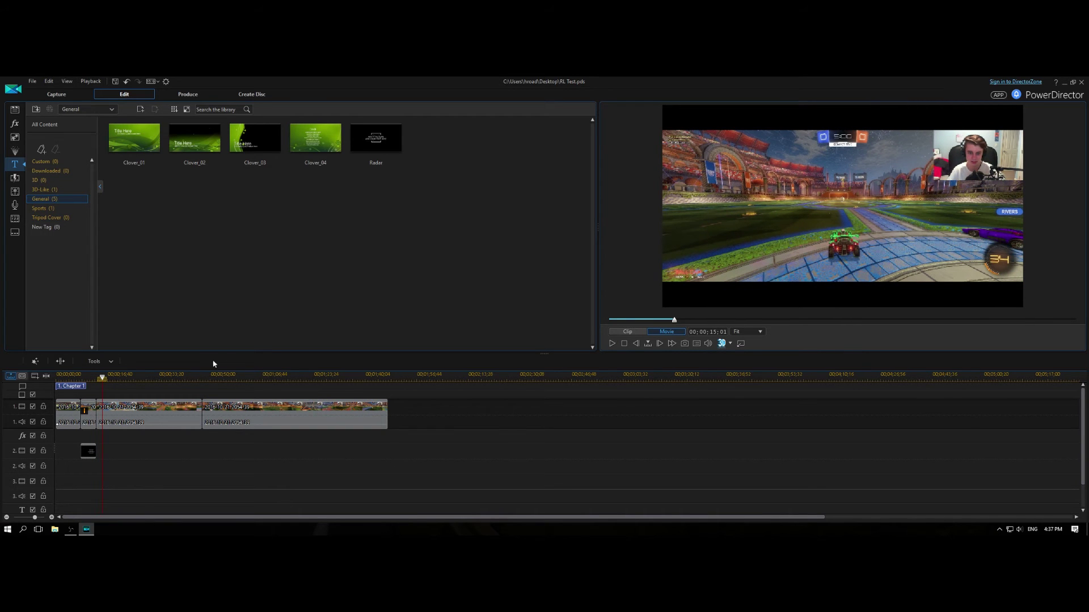
left_click(197, 379)
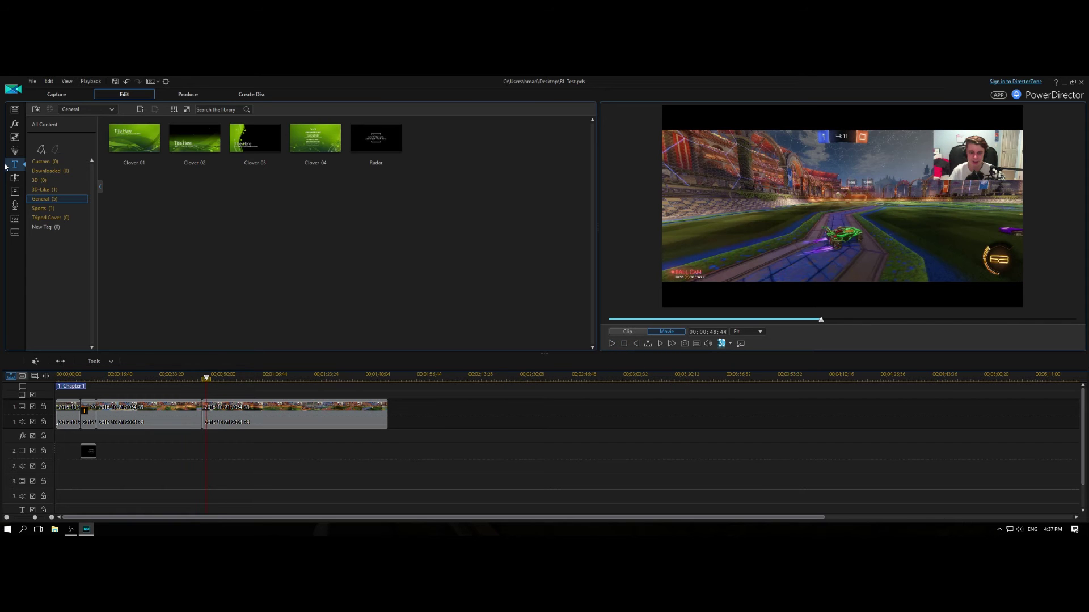
left_click(13, 124)
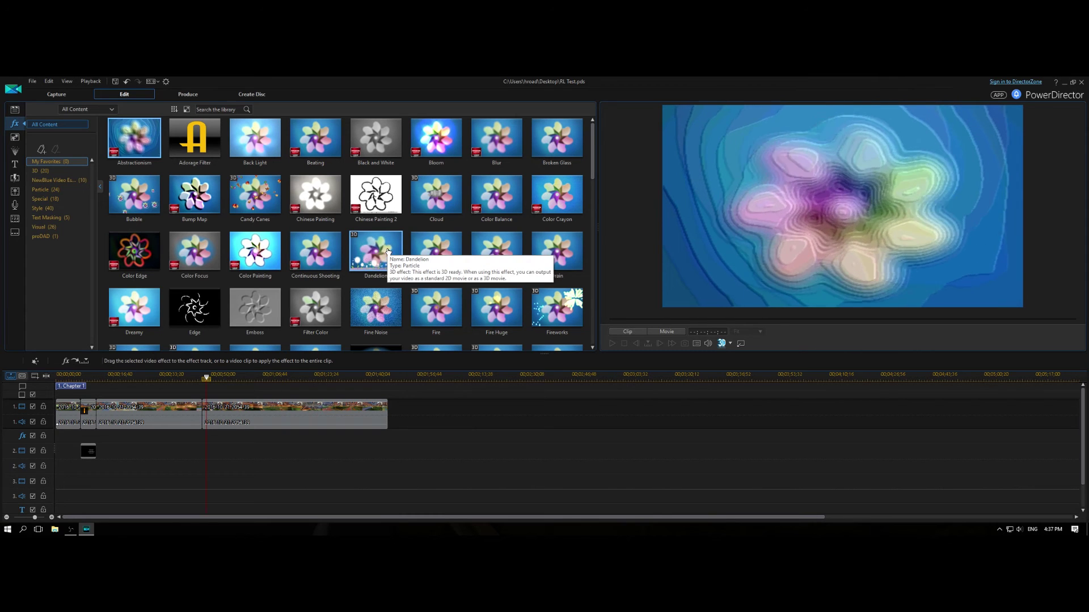
left_click(15, 193)
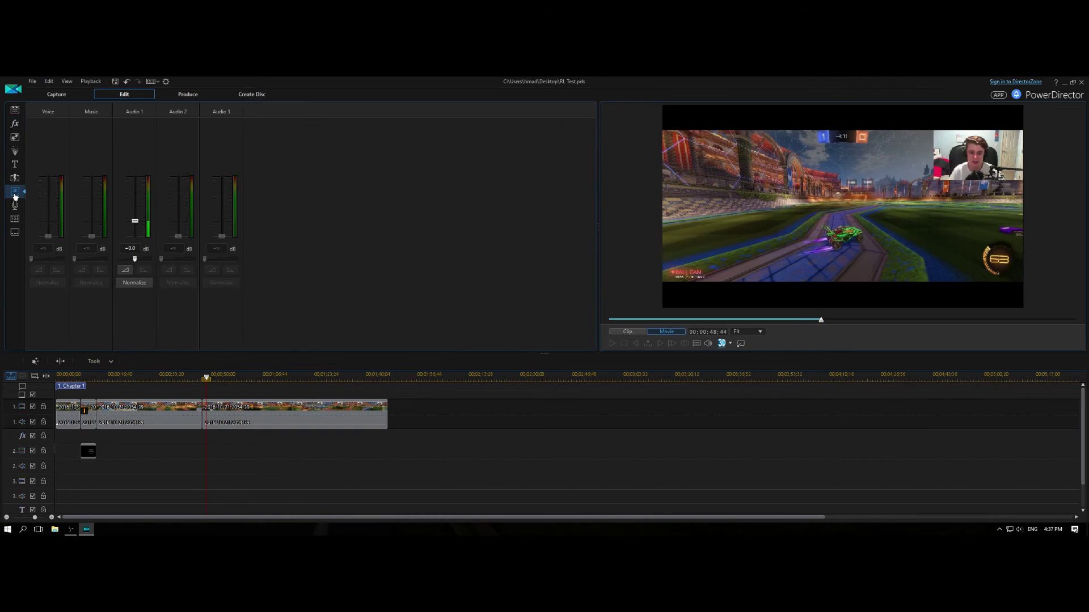
left_click(15, 178)
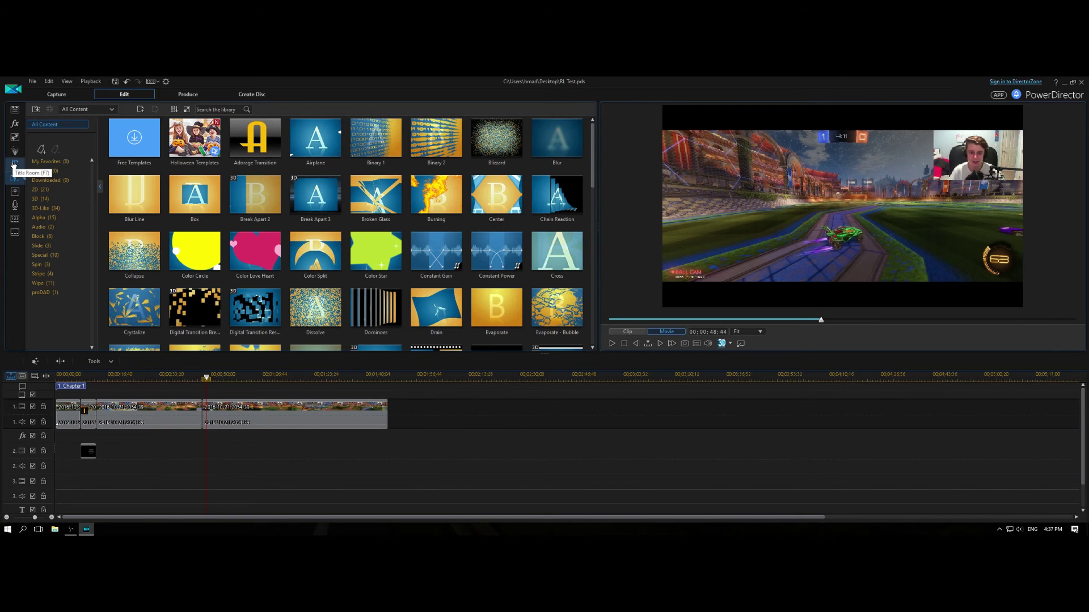
scroll(115, 337, "down", 4)
scroll(359, 181, "up", 4)
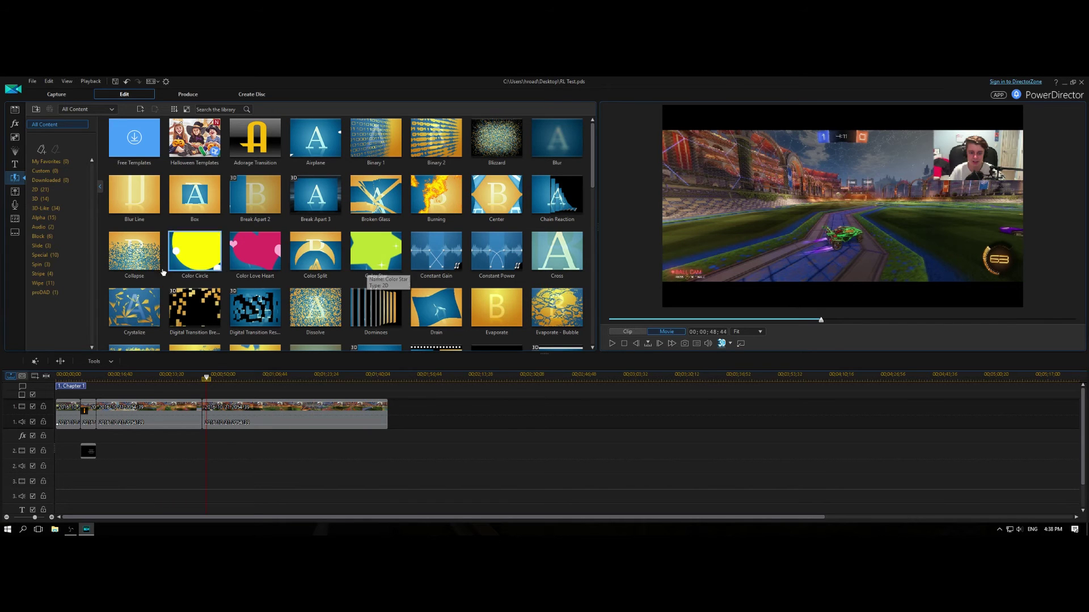
scroll(317, 272, "down", 3)
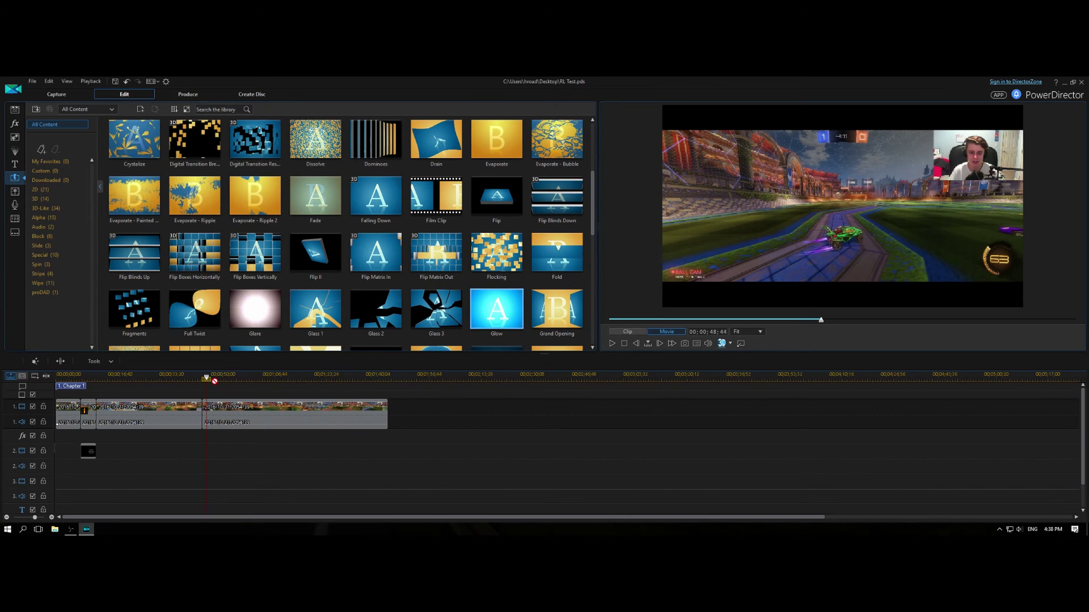
left_click_drag(202, 409, 201, 408)
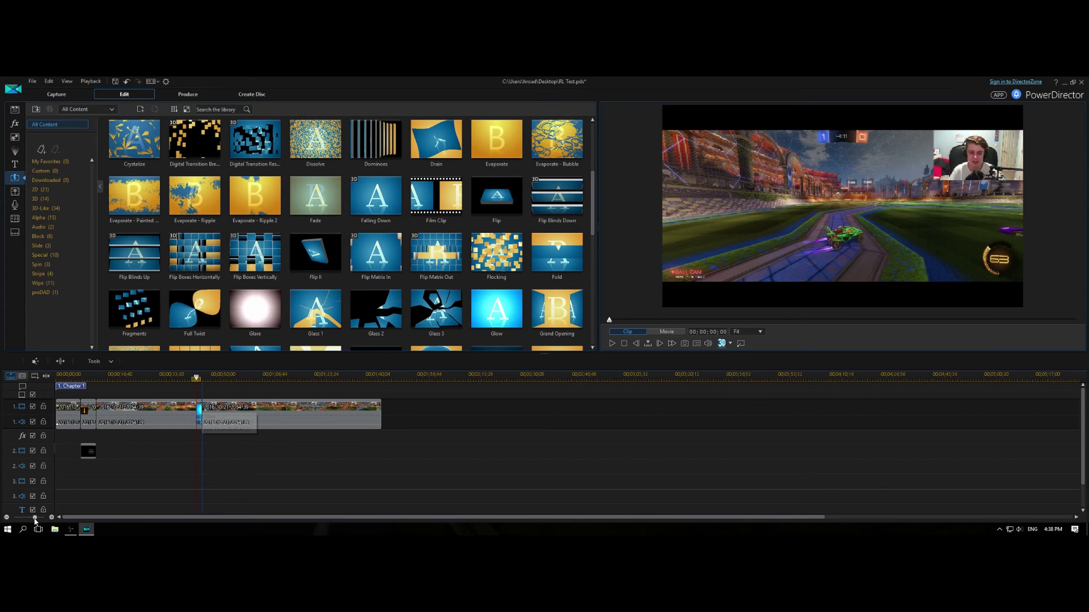
Step: Zoom the timeline in and play back through the Glow transition to check it
left_click_drag(34, 518, 39, 518)
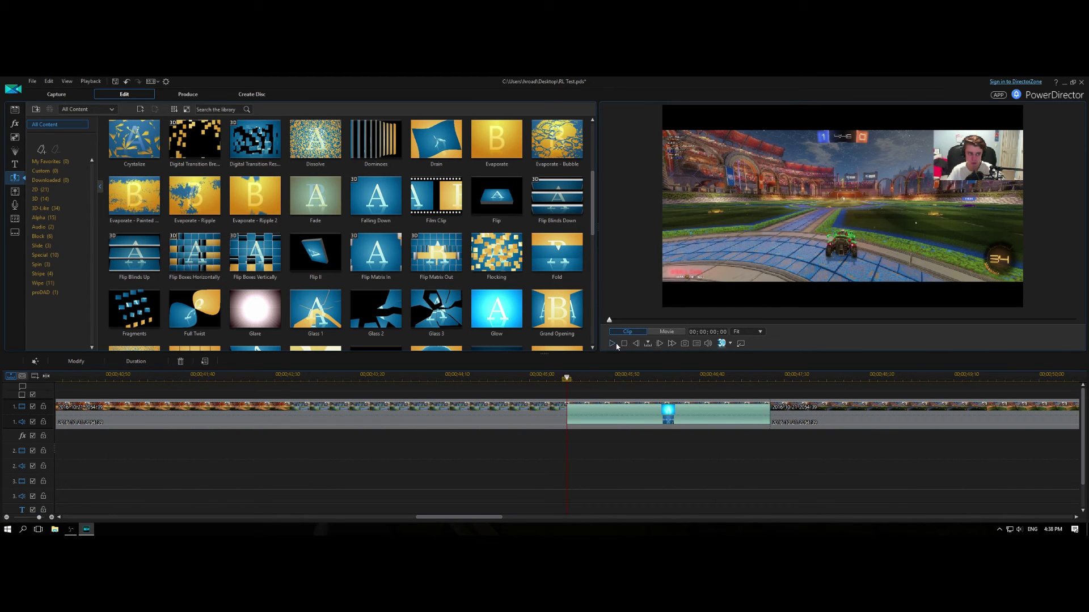
left_click(613, 343)
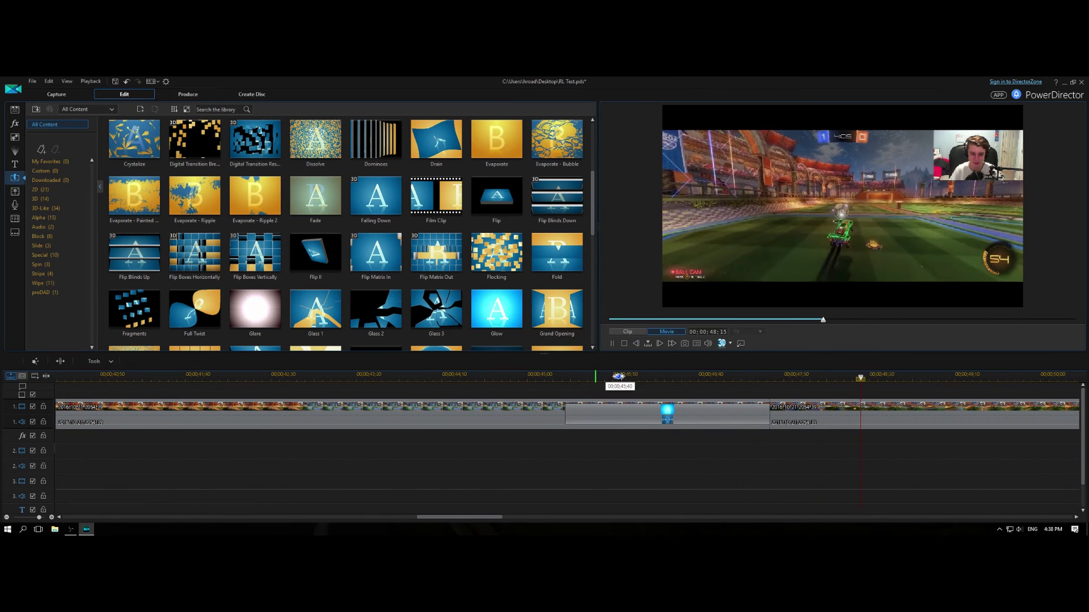
left_click(546, 375)
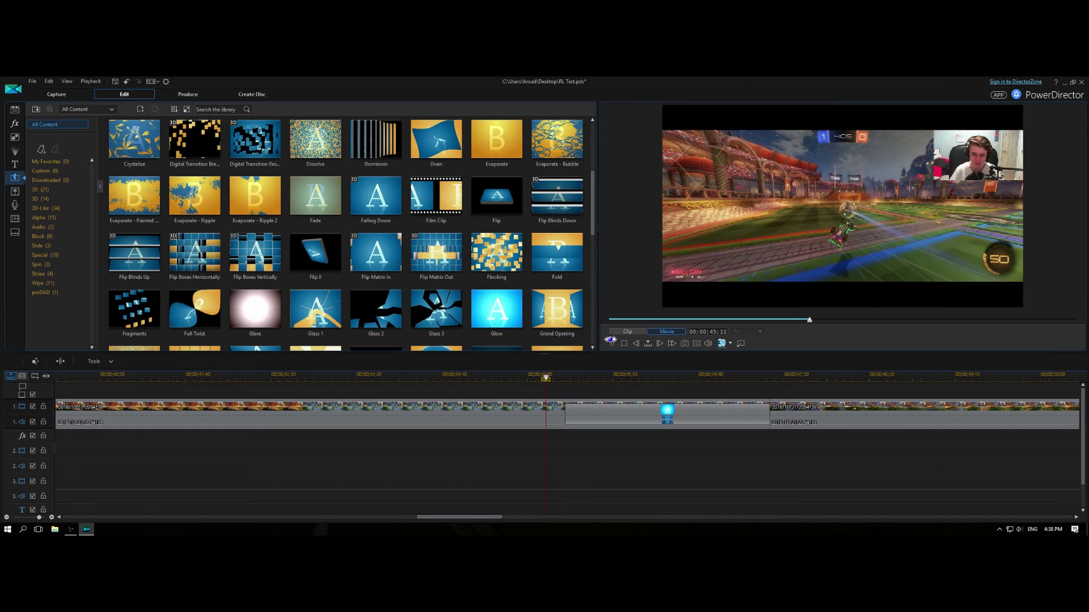
left_click(612, 343)
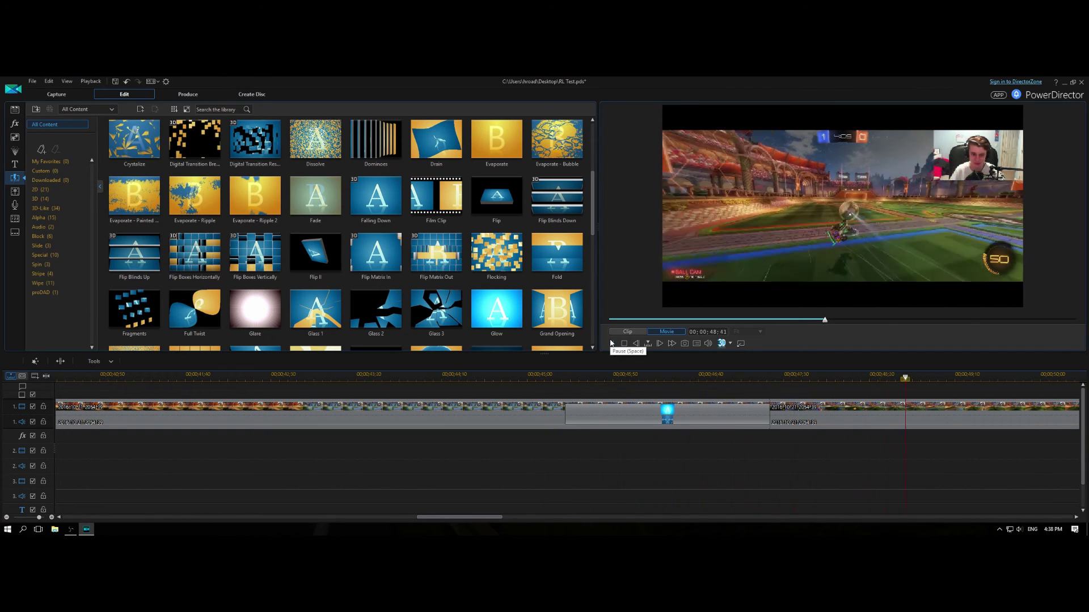
left_click(611, 343)
Step: Adjust the timeline zoom and move the playhead to the end of the gameplay footage
left_click(29, 516)
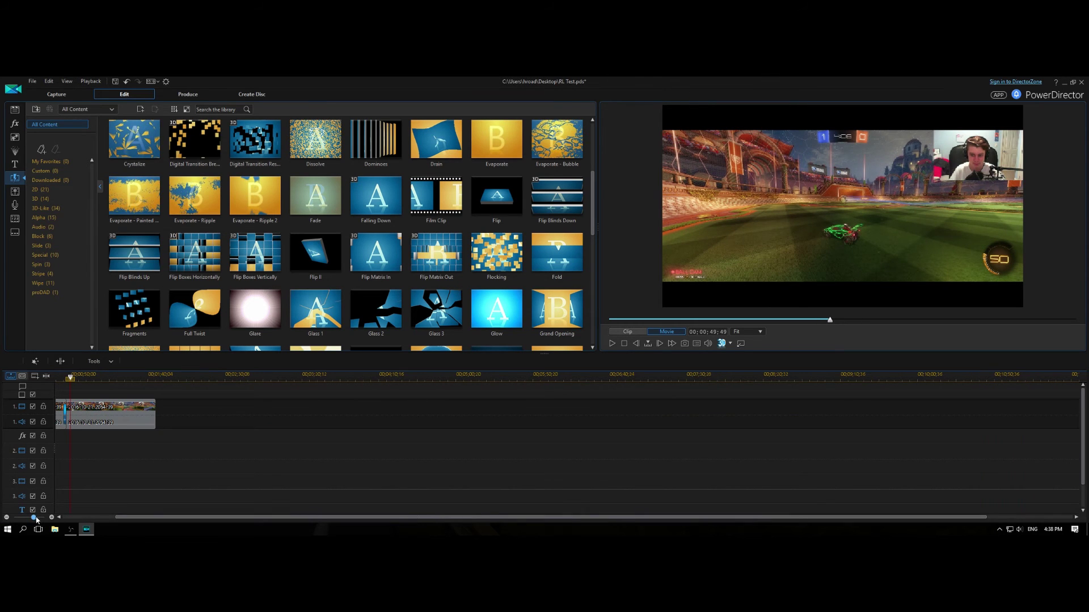
left_click_drag(34, 517, 36, 518)
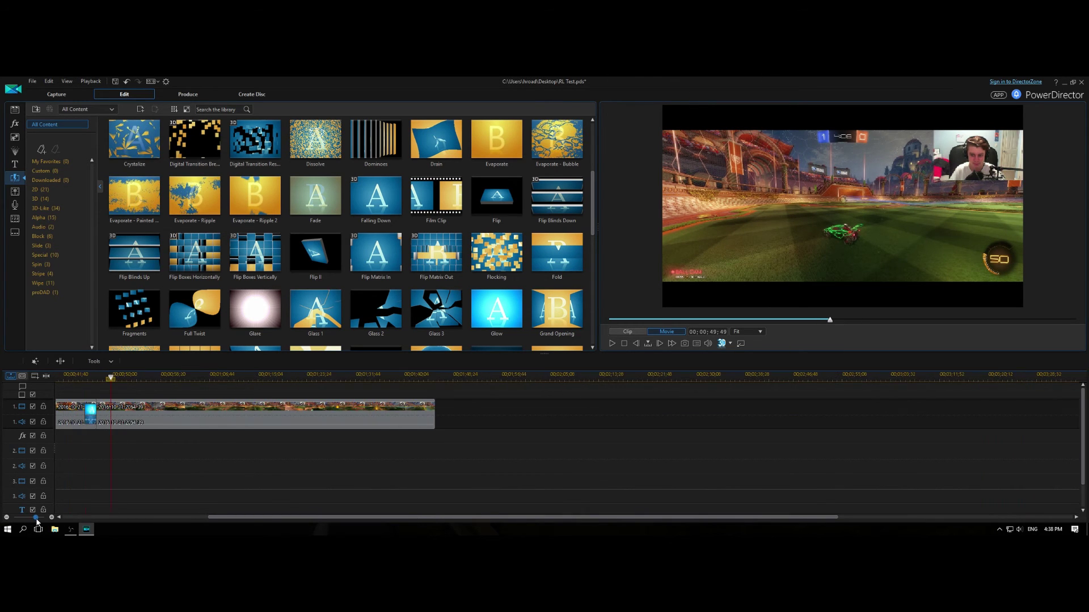
left_click(444, 376)
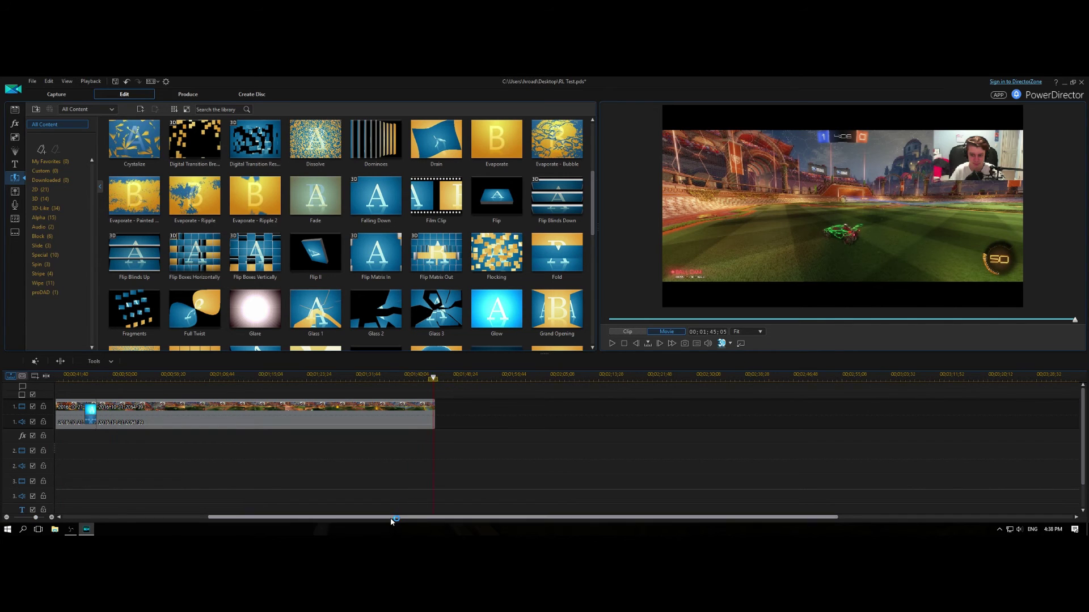
left_click_drag(391, 517, 244, 517)
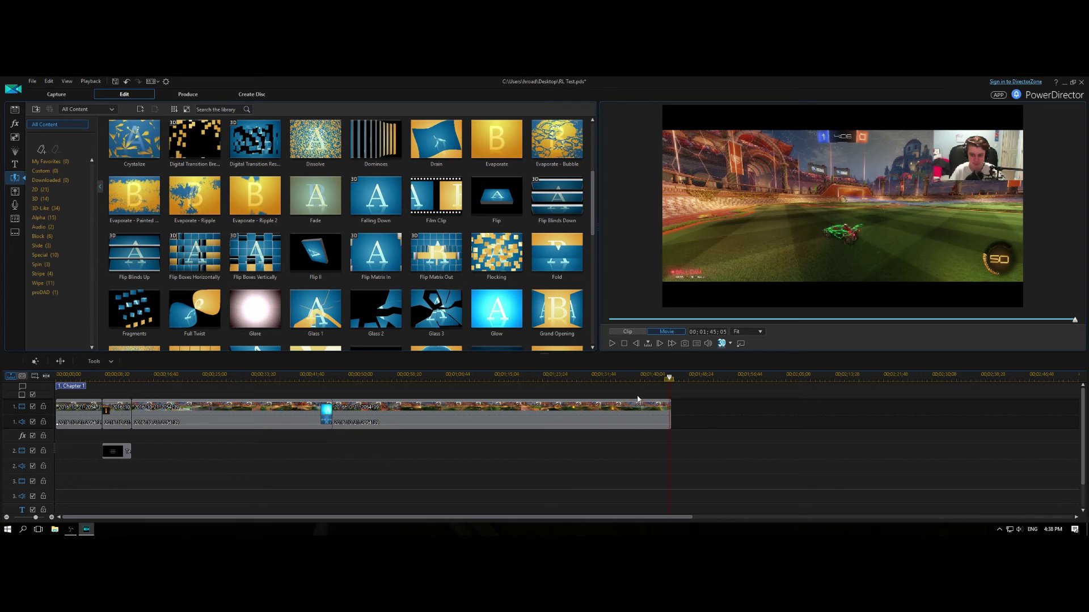
left_click(668, 395)
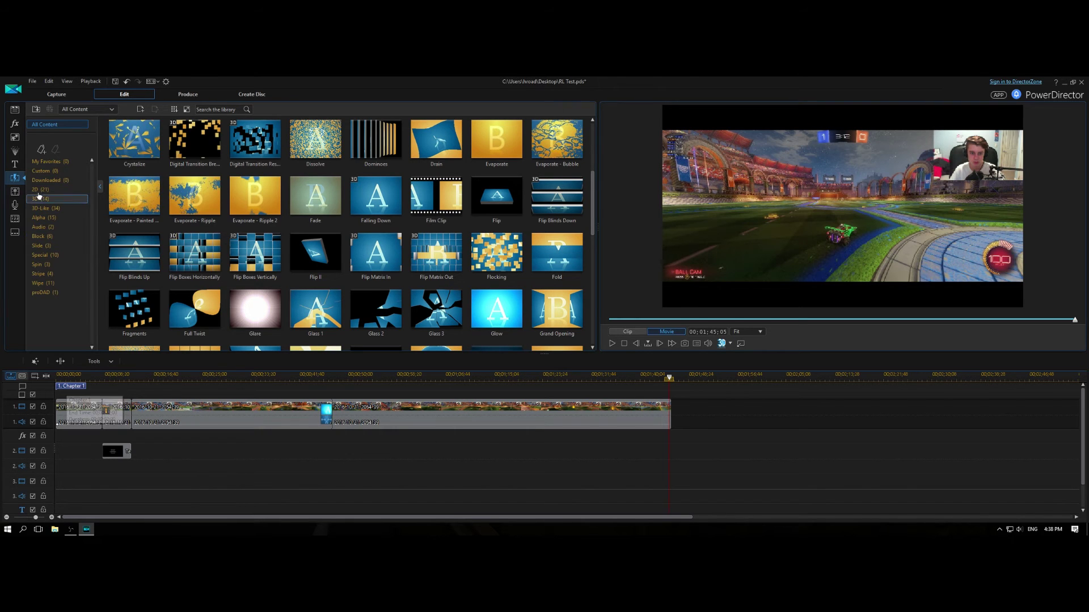
Step: Import the outro card image, append it to track 1 after the gameplay, and play the ending
left_click(15, 110)
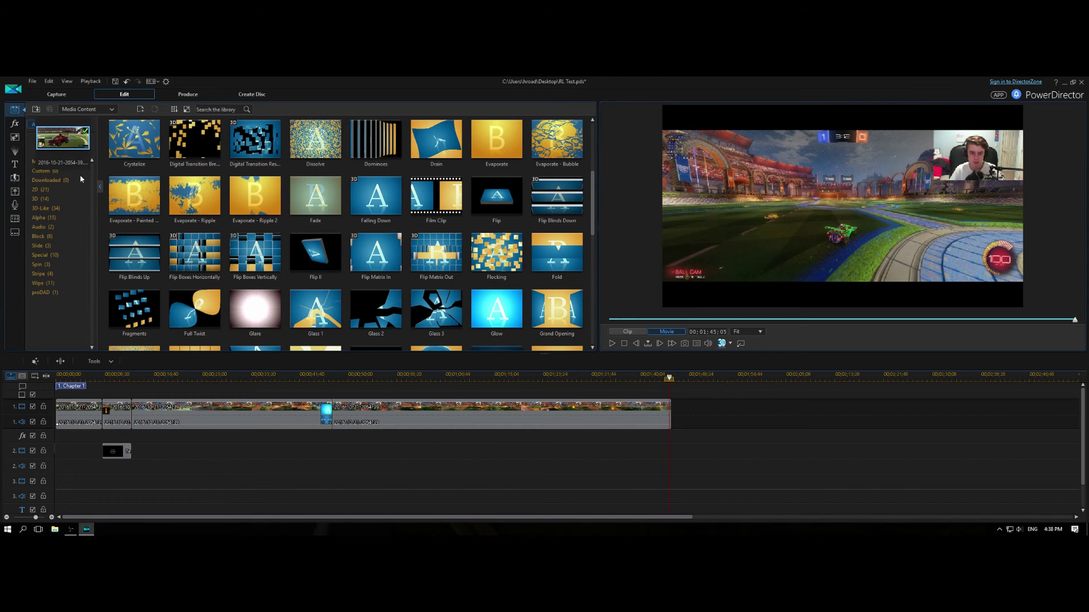
key("ctrl+i")
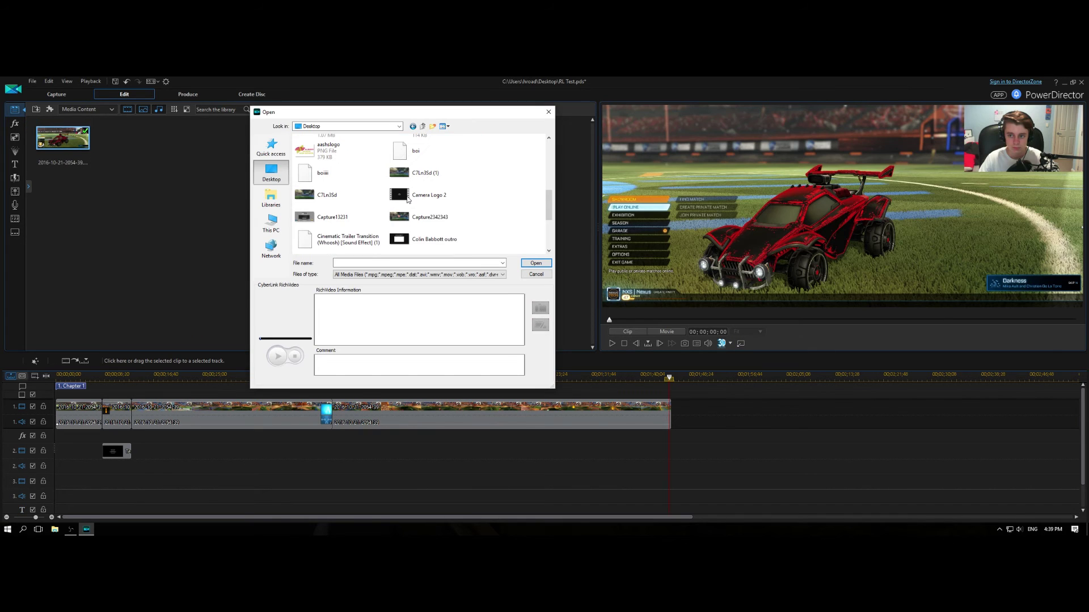
double_click(421, 179)
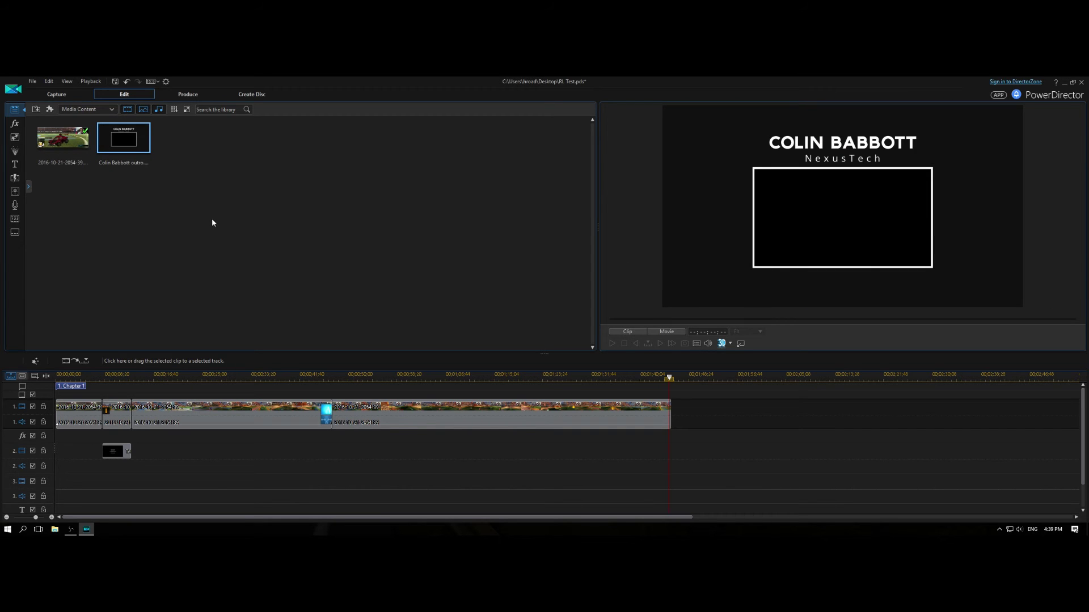
left_click_drag(144, 151, 683, 414)
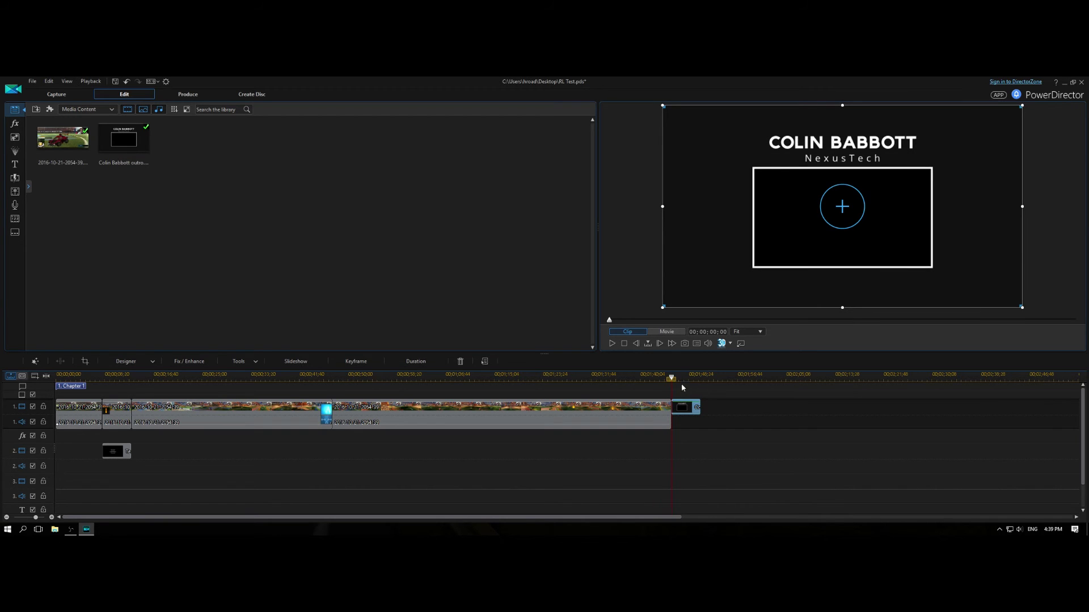
left_click(742, 389)
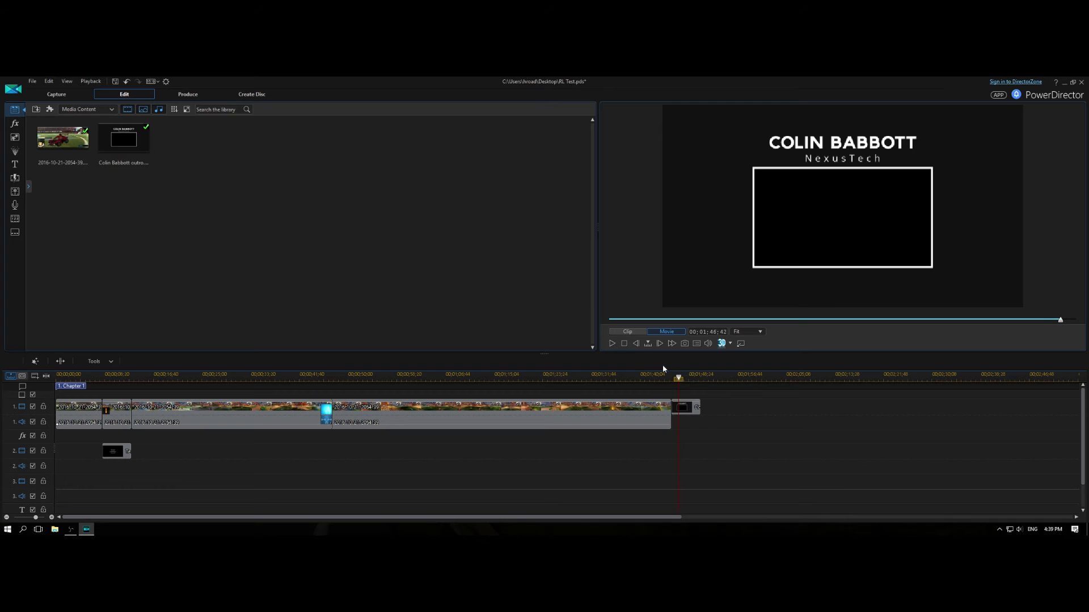
left_click(611, 343)
Step: Add the Future Bass music to an audio track and cut its opening at about 1:08, leaving a gap
double_click(377, 177)
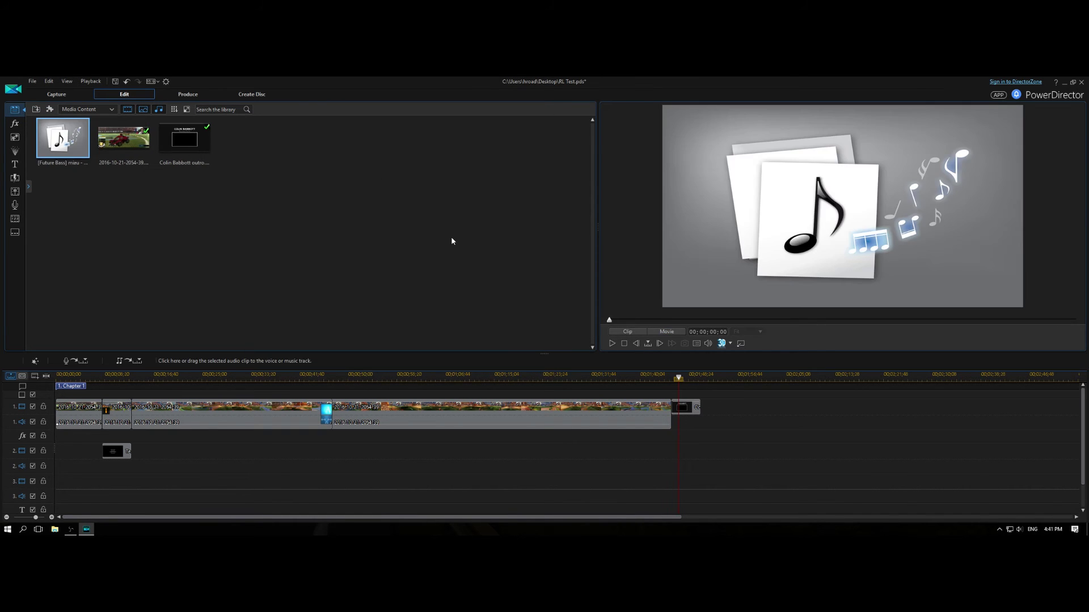
left_click_drag(68, 138, 89, 466)
left_click(457, 376)
left_click(468, 466)
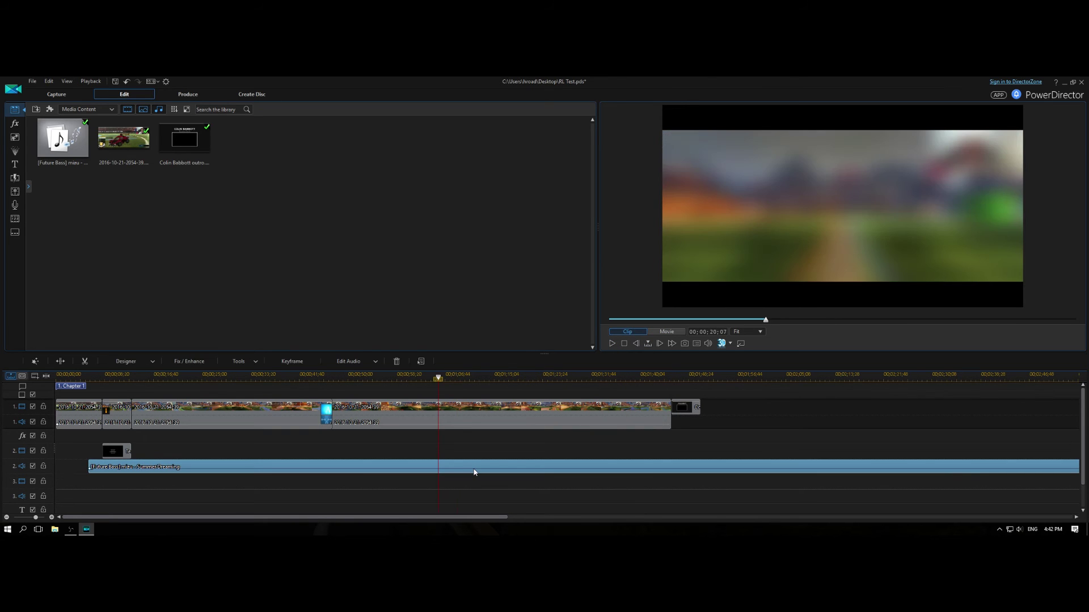
key("ctrl+t")
left_click(412, 467)
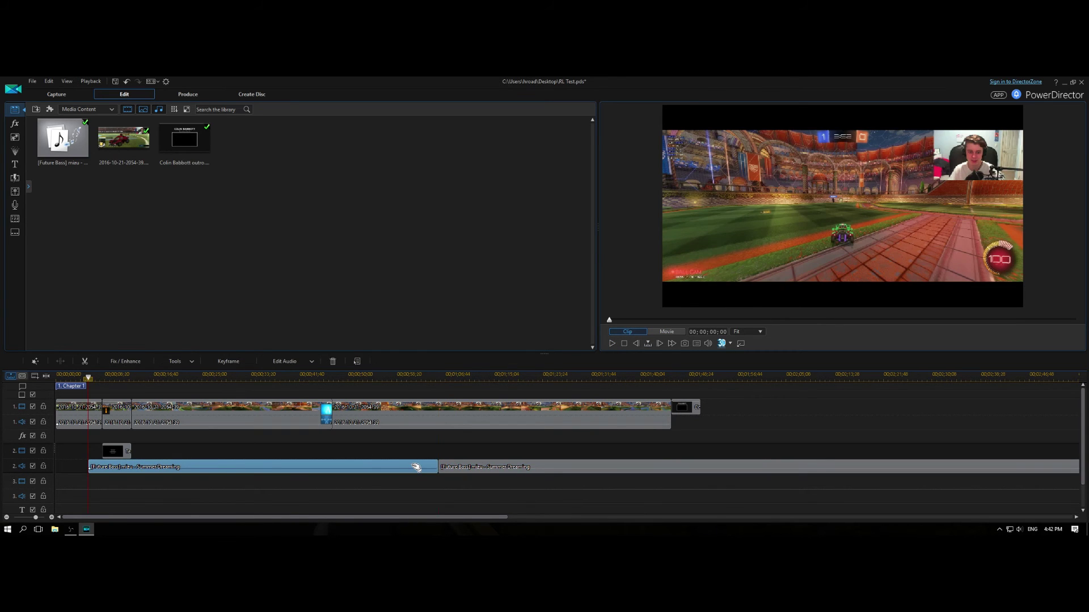
key("Delete")
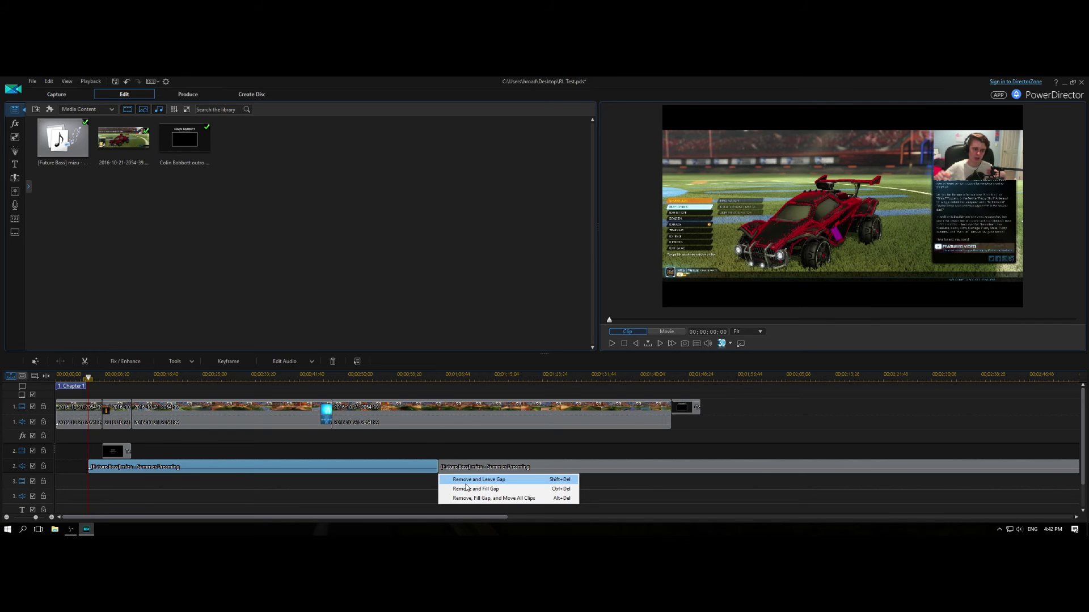
left_click(466, 483)
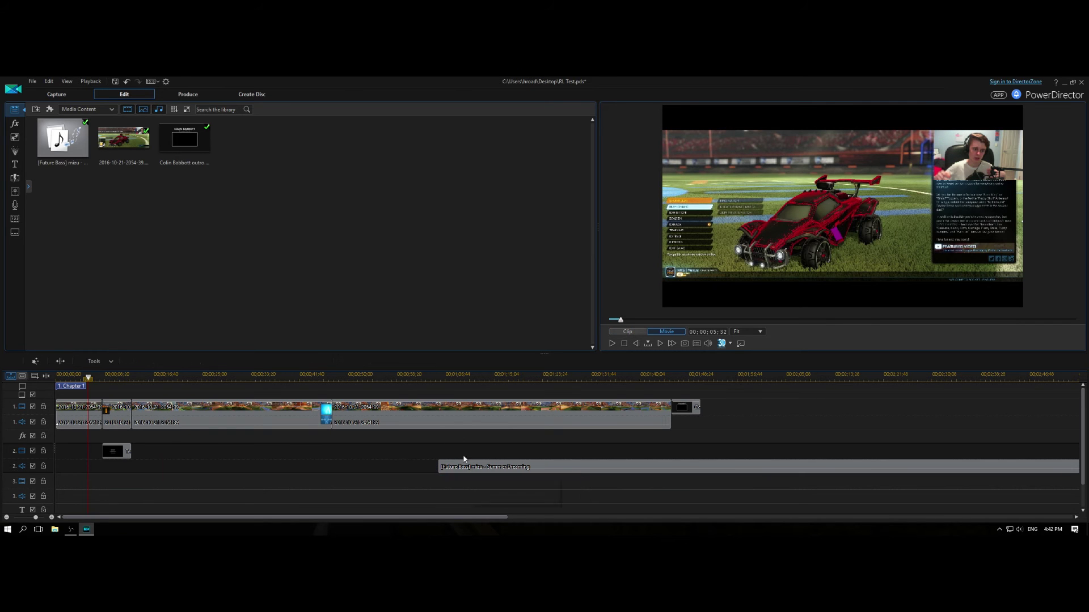
Step: Drag the remaining music right so it starts near the gameplay's end, around 01;41;36
left_click(612, 343)
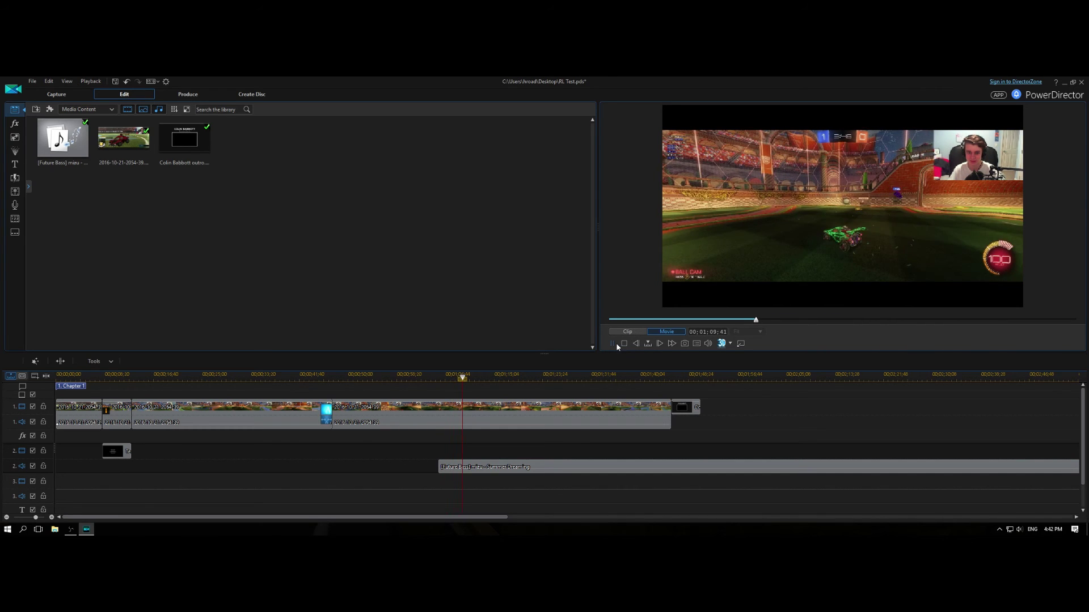
left_click(614, 343)
left_click_drag(538, 466, 761, 462)
Step: Preview the ending from just before the outro card with the music playing
left_click(685, 408)
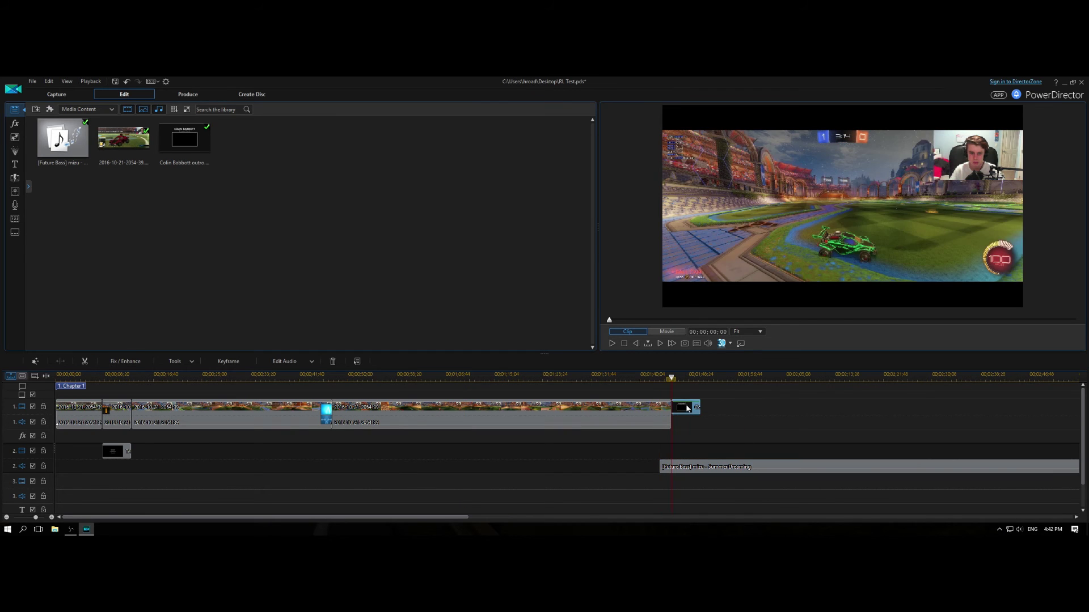
left_click(668, 375)
key("space")
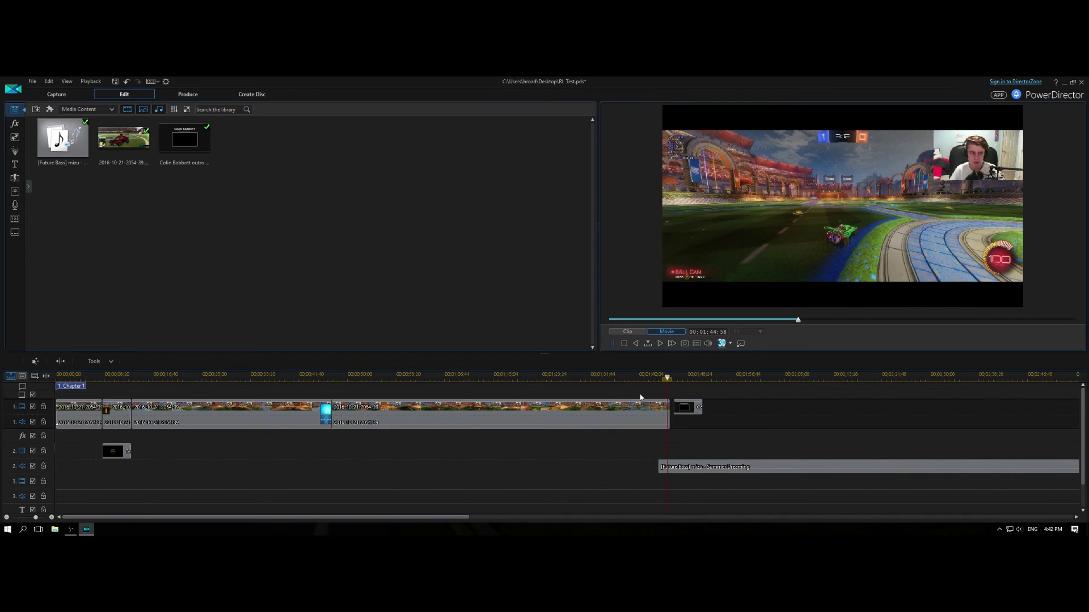
left_click(612, 344)
left_click(704, 466)
scroll(358, 517, "up", 5)
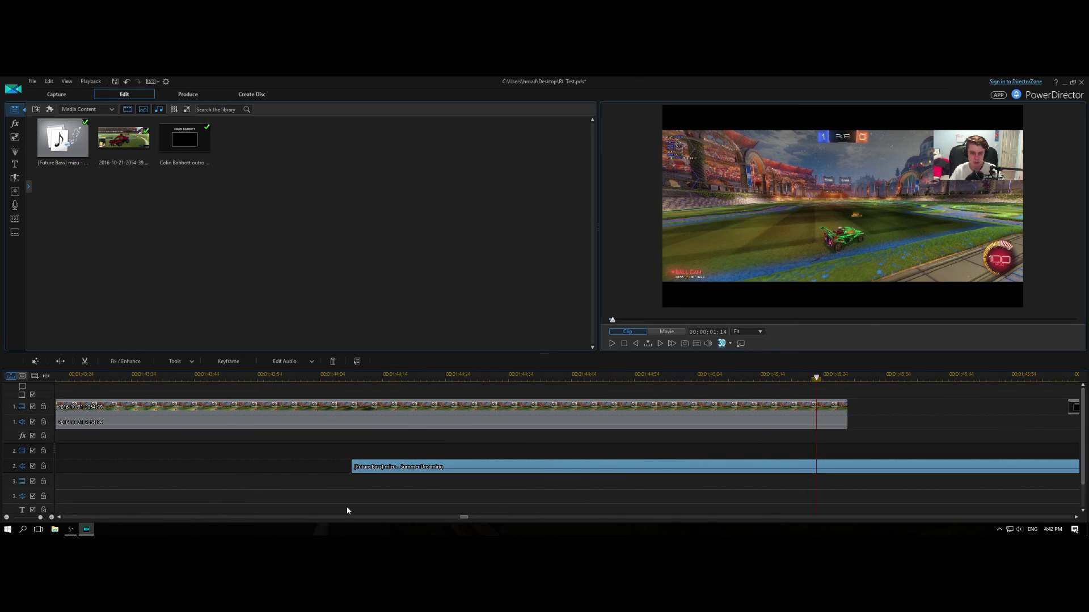
scroll(615, 454, "down", 5)
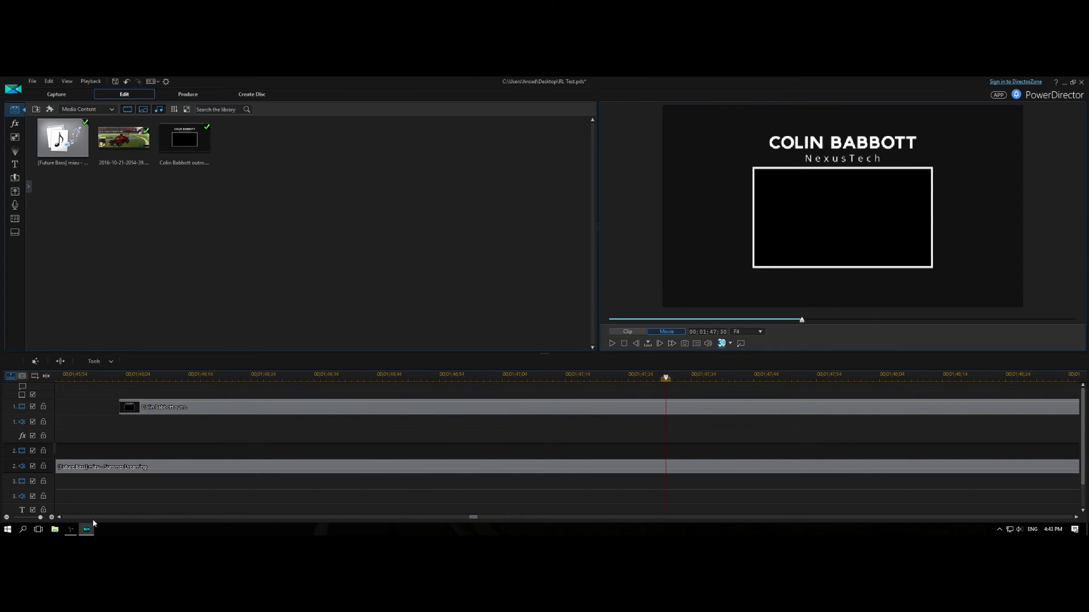
left_click_drag(41, 518, 37, 517)
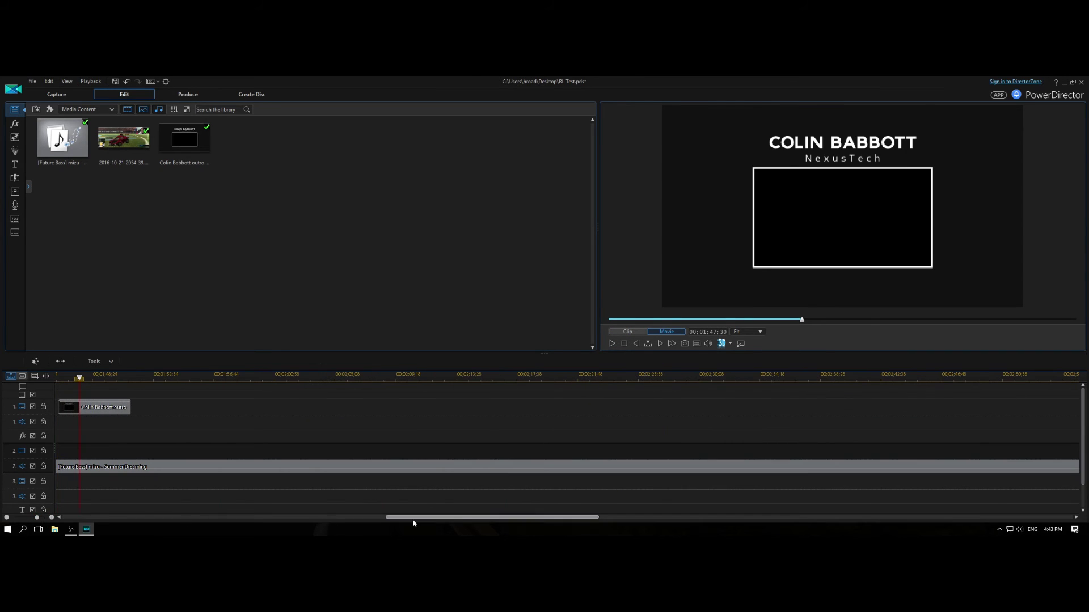
left_click_drag(412, 517, 347, 517)
left_click(357, 466)
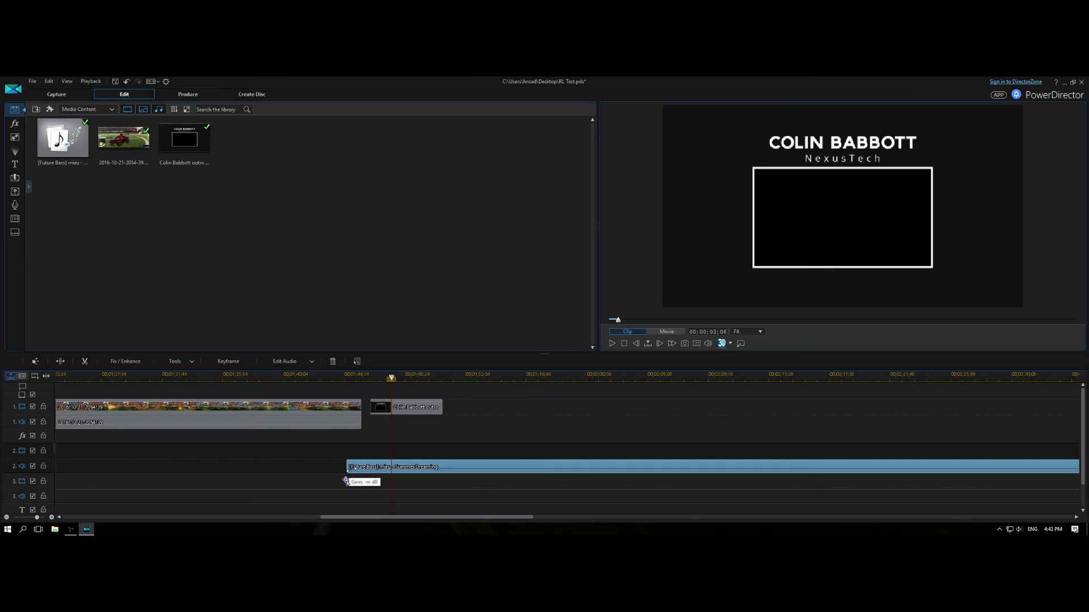
left_click_drag(391, 377, 347, 377)
left_click(610, 343)
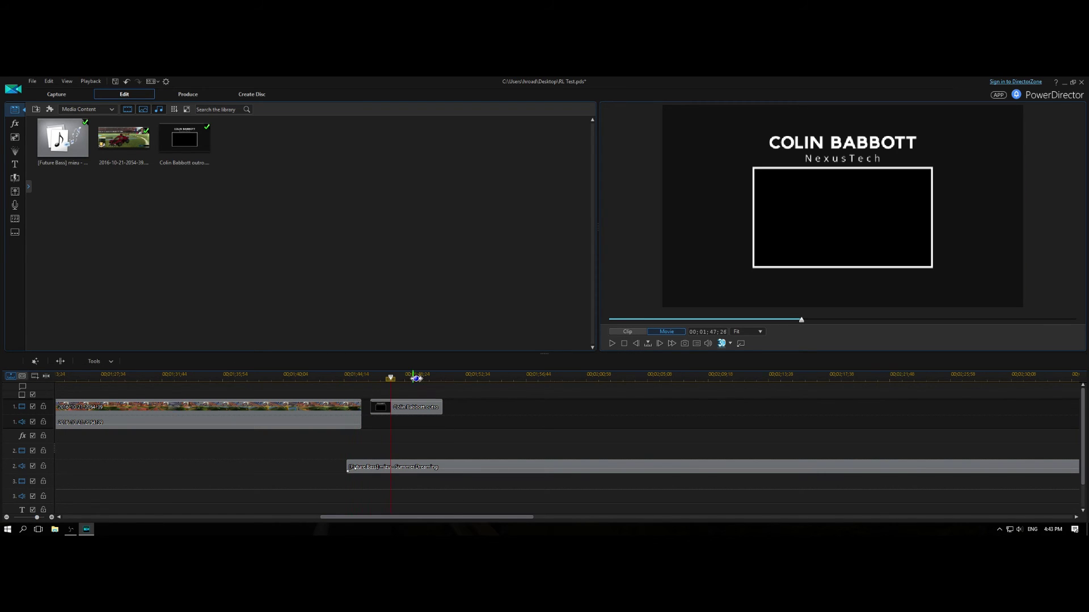
left_click_drag(414, 377, 426, 377)
left_click(436, 404)
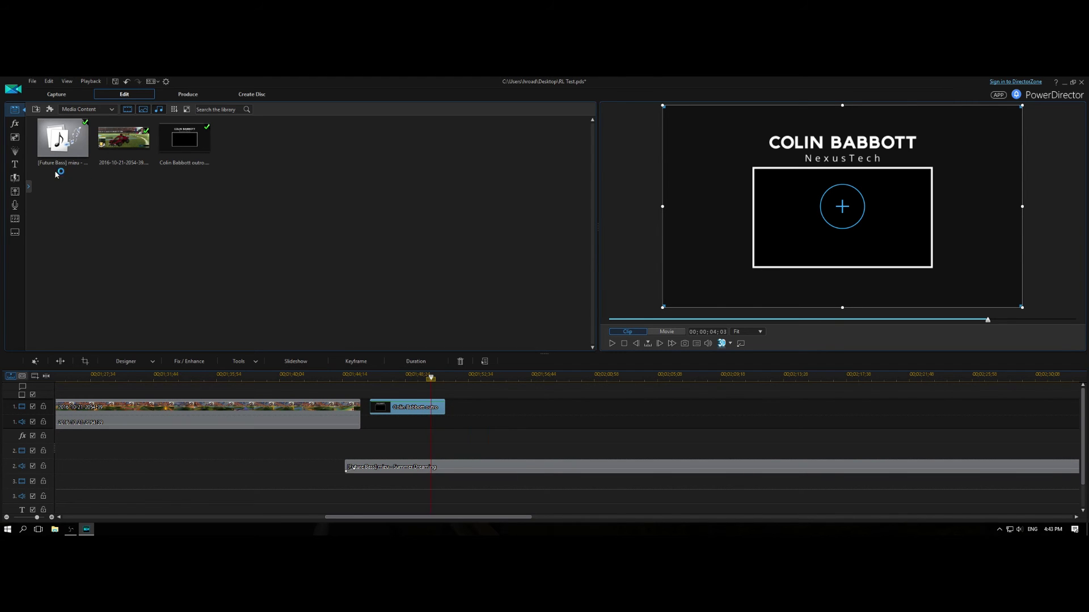
Step: Apply the Blur transition to the outro card and preview it
left_click(7, 166)
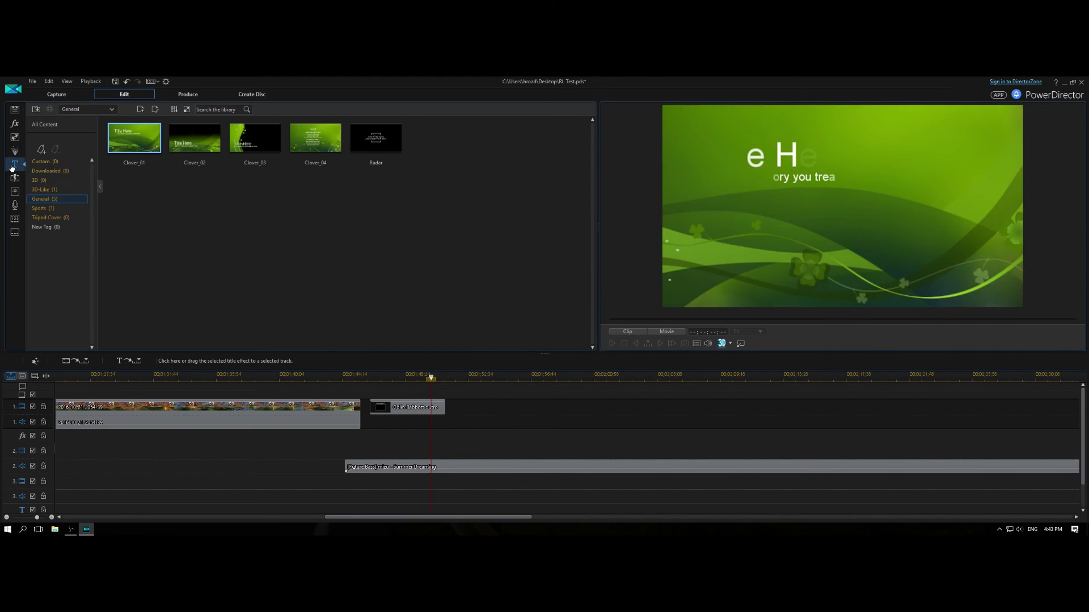
left_click(15, 177)
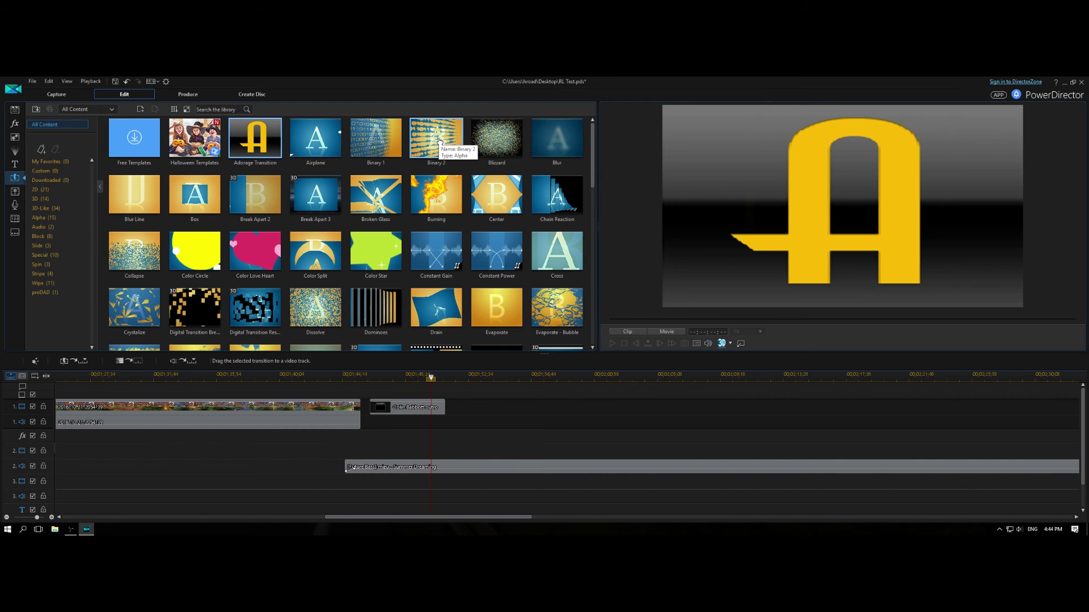
left_click(557, 138)
left_click_drag(434, 415, 448, 418)
left_click(412, 407)
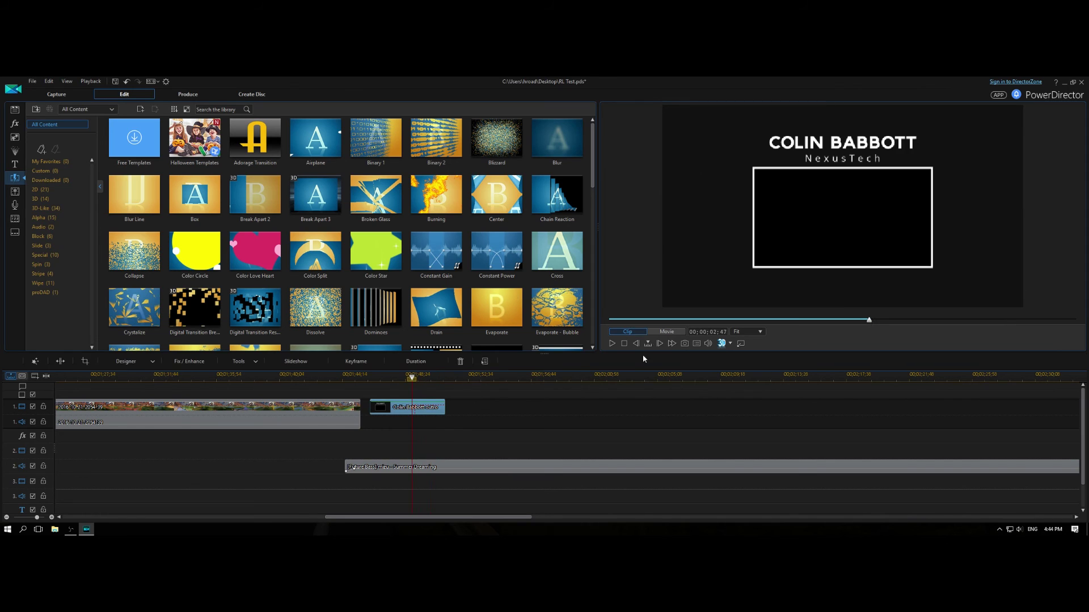
left_click(613, 343)
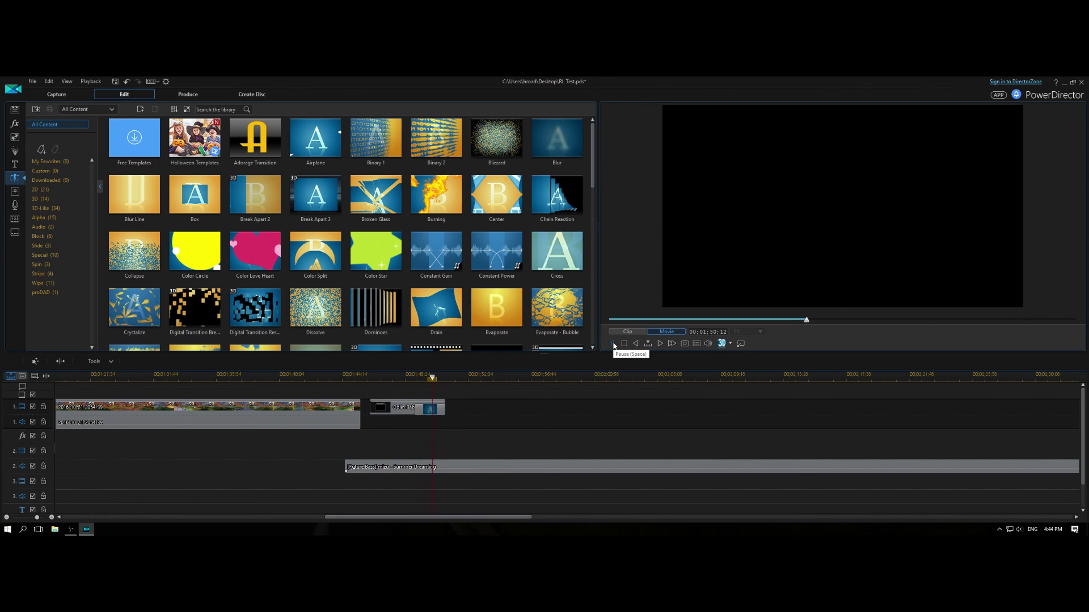
Step: Replace Blur with the Evaporate - Ripple transition at the outro's end and play it back
left_click(435, 411)
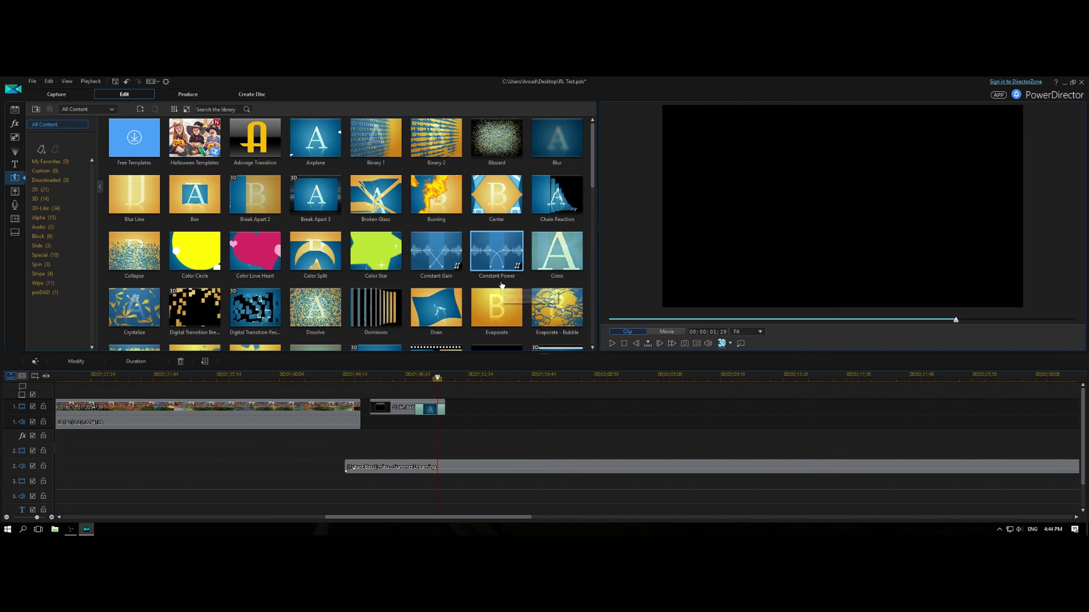
key("Delete")
scroll(501, 286, "down", 3)
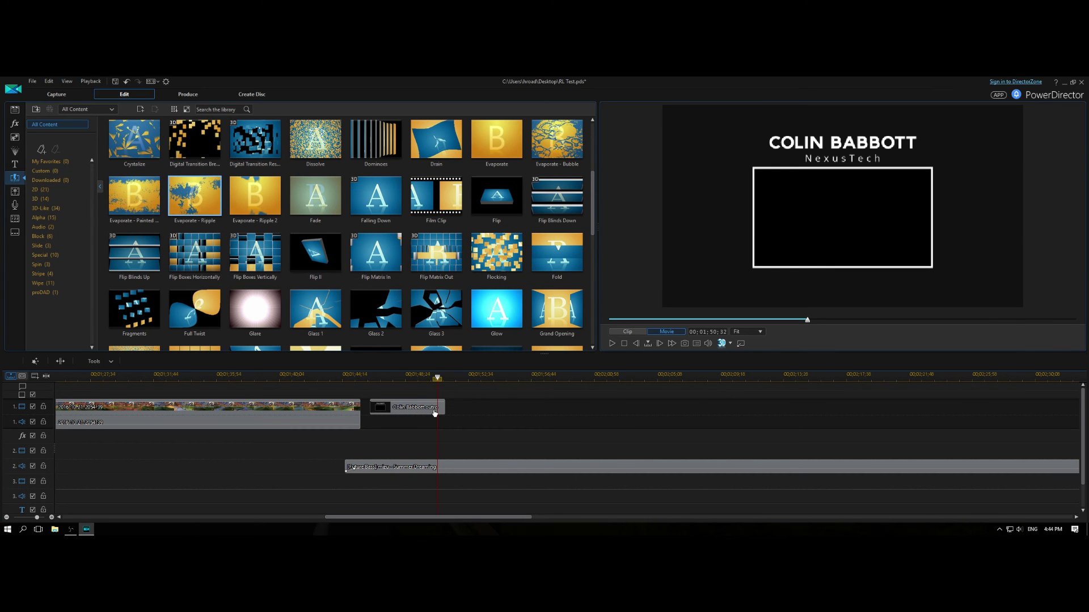
left_click_drag(431, 409, 431, 409)
left_click(402, 375)
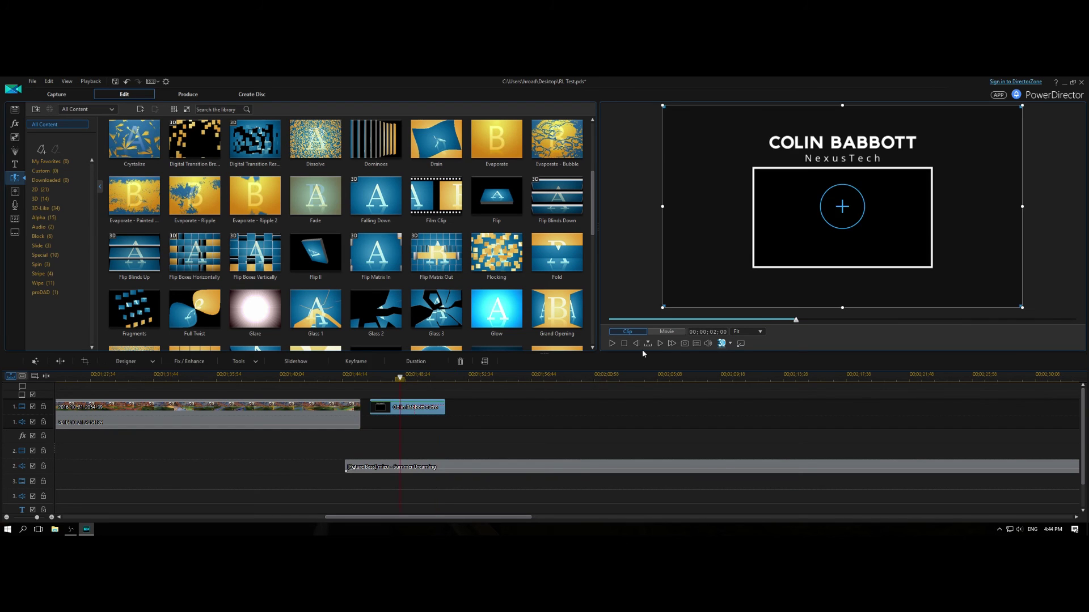
key("space")
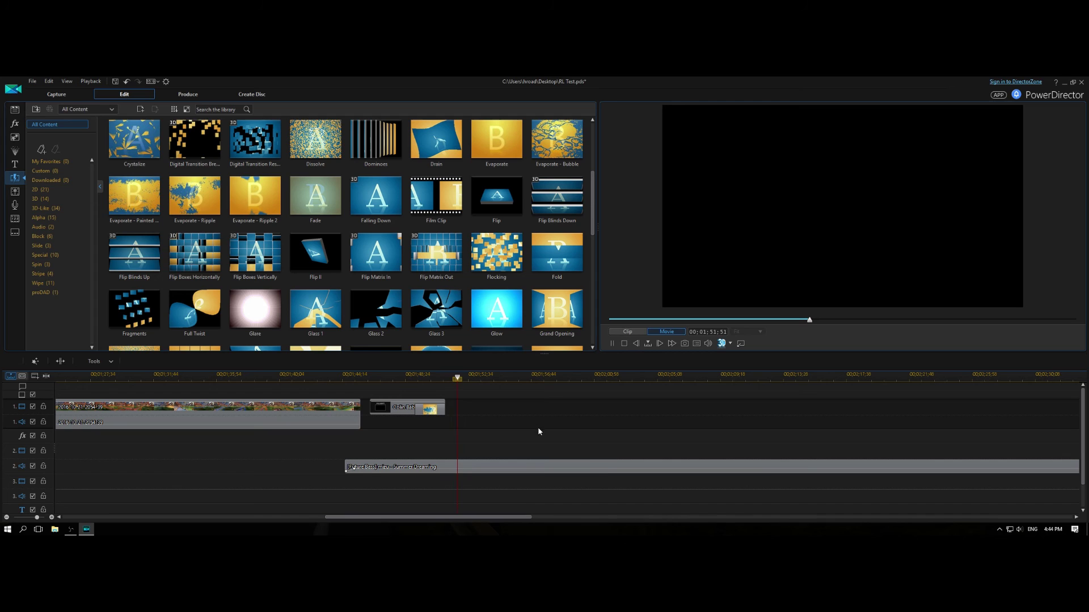
Step: Split the Future Bass music at the outro's end, delete the remainder, and add a volume keyframe
left_click(502, 464)
right_click(502, 464)
left_click(510, 474)
key("Delete")
left_click(469, 471)
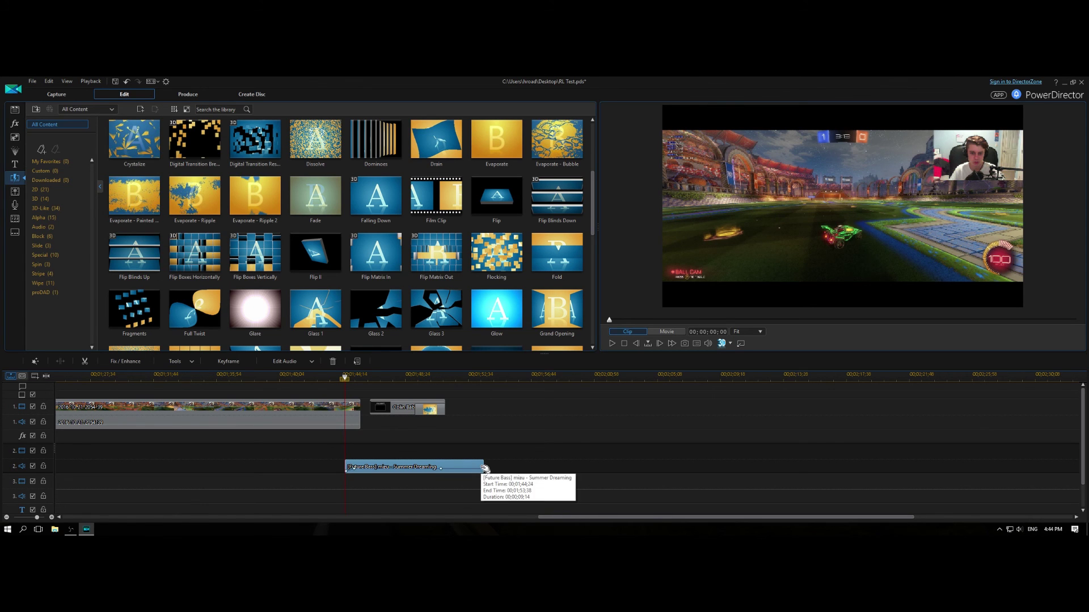
left_click(435, 377)
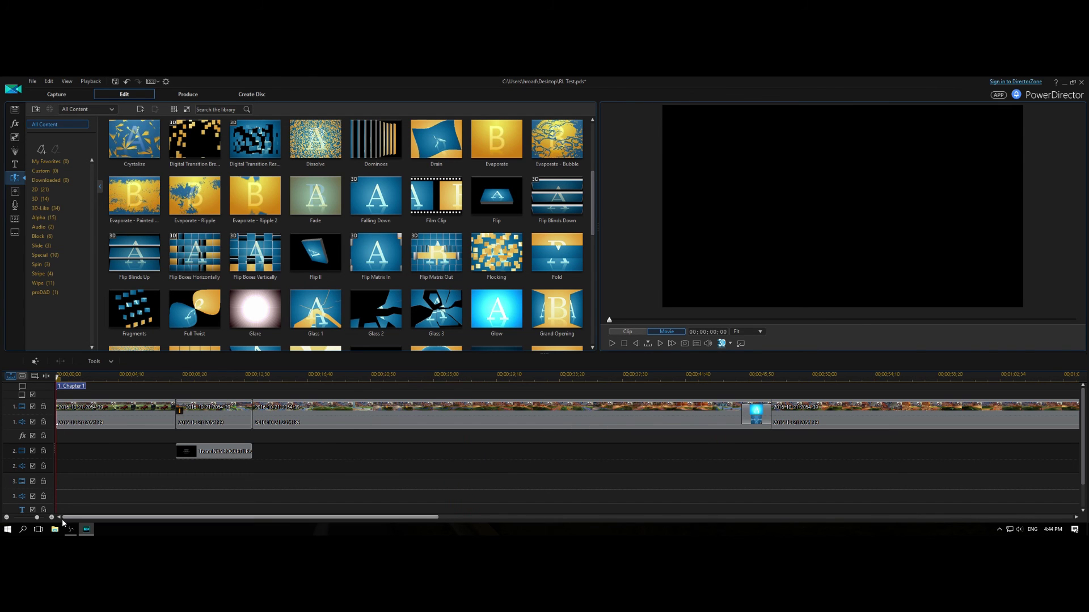
left_click(36, 518)
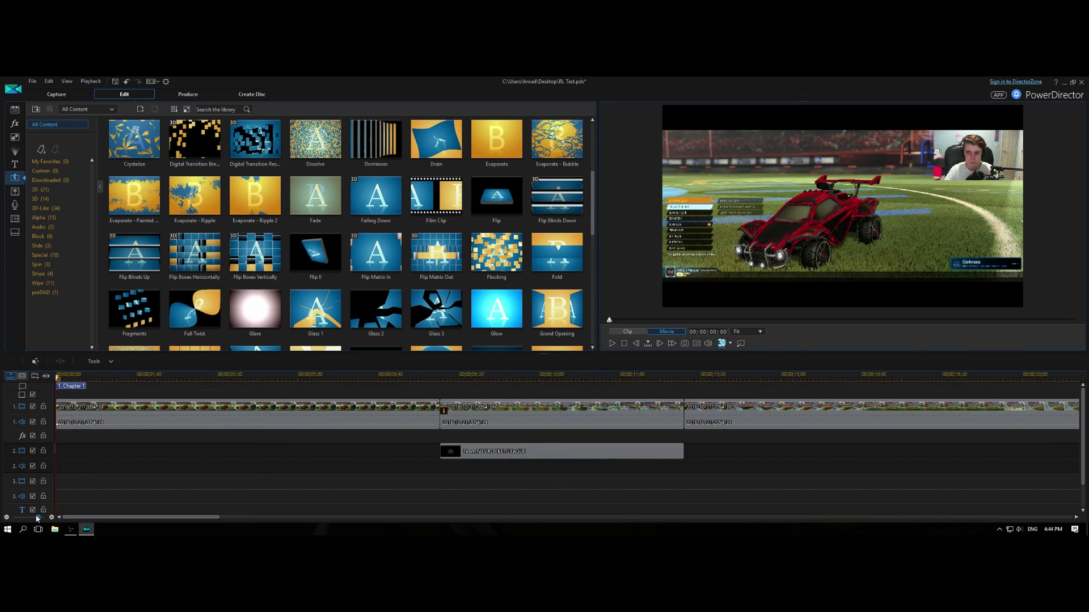
left_click(36, 517)
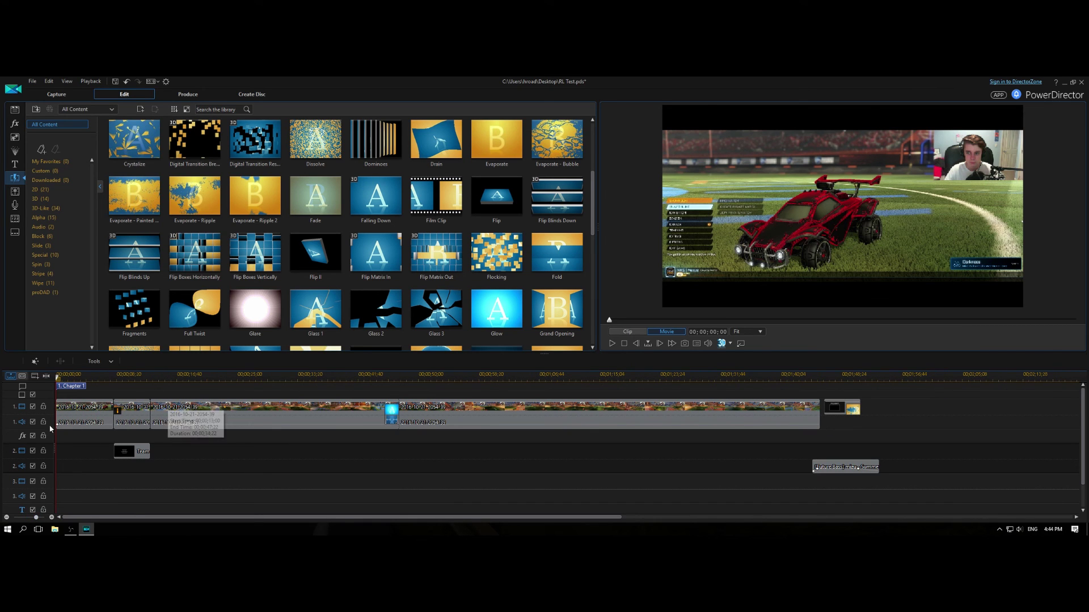